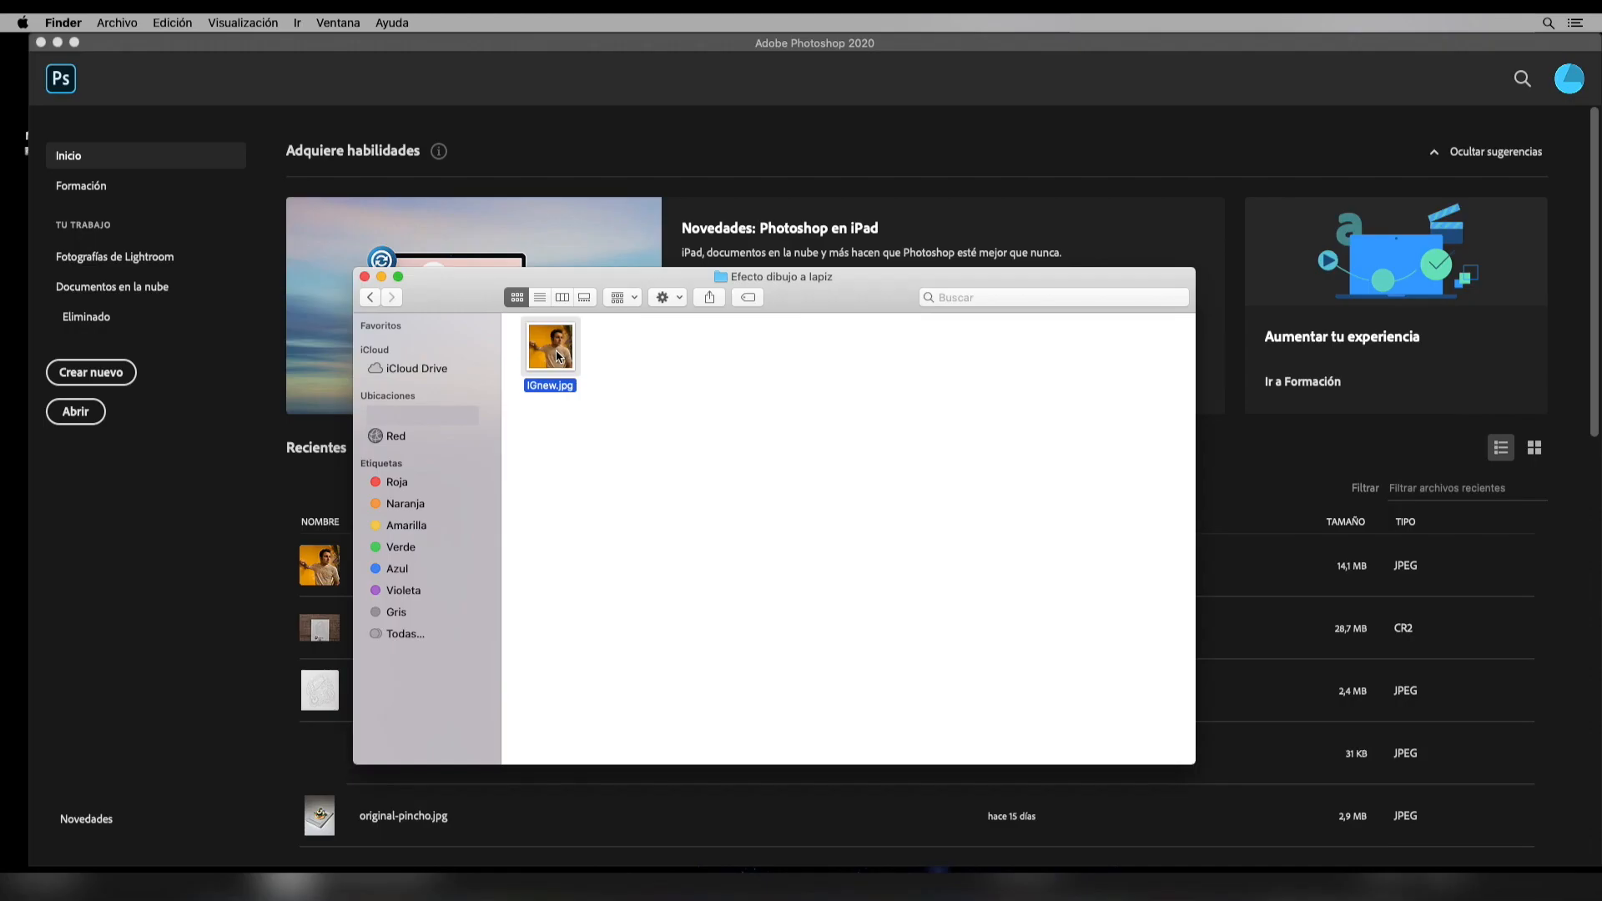
Open IGnew.jpg and duplicate its background layer after unlocking it
drag(554, 355, 821, 229)
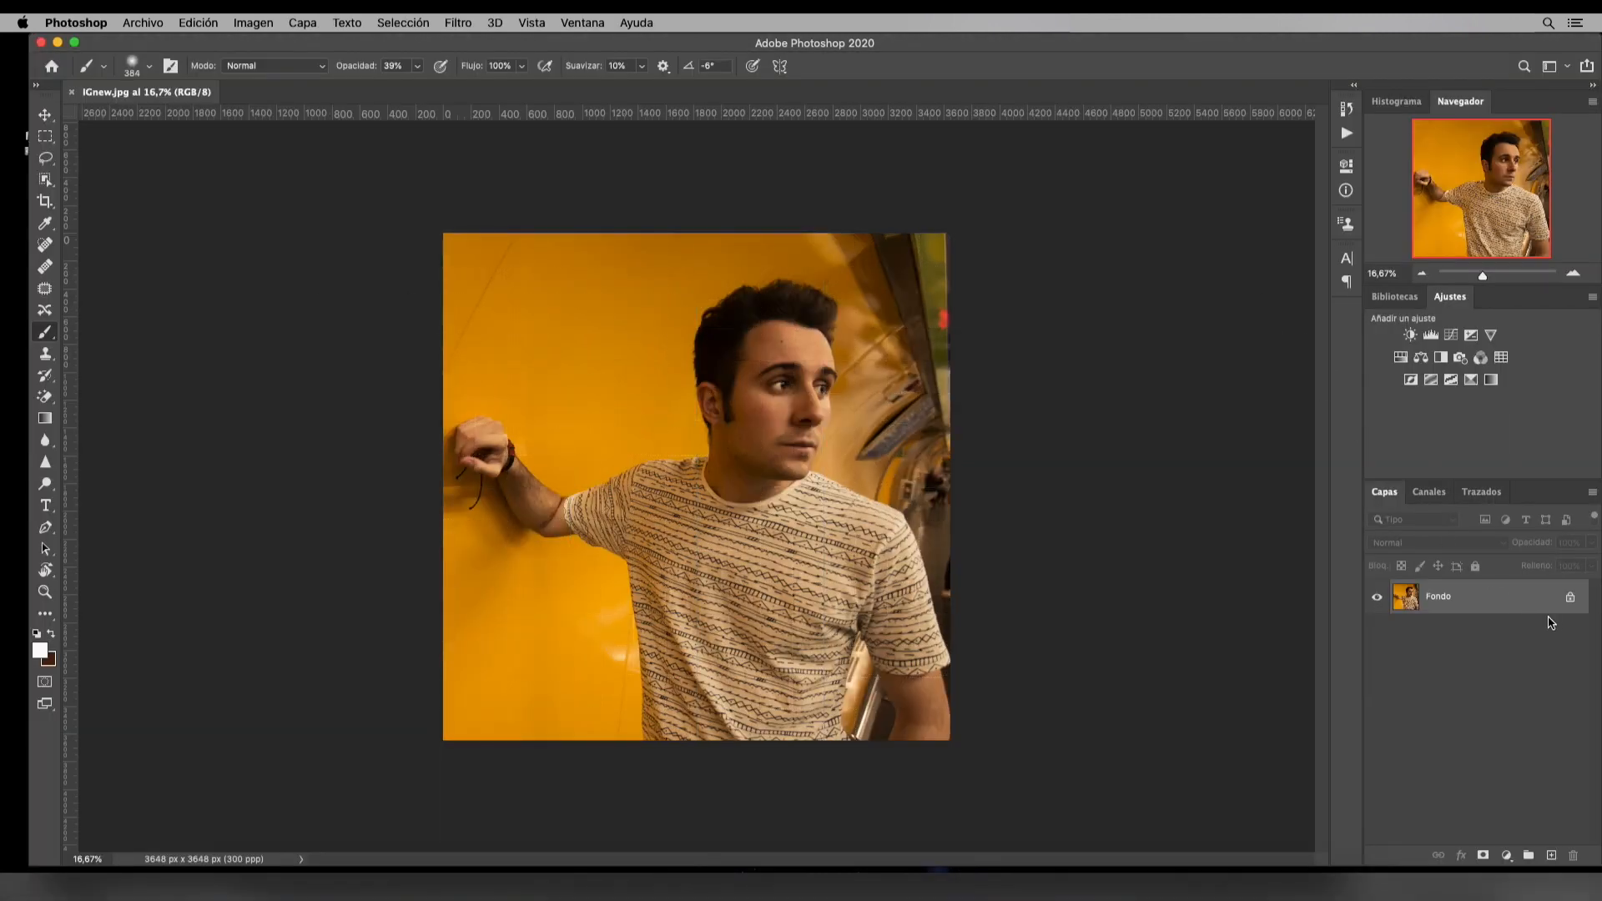
click(1569, 599)
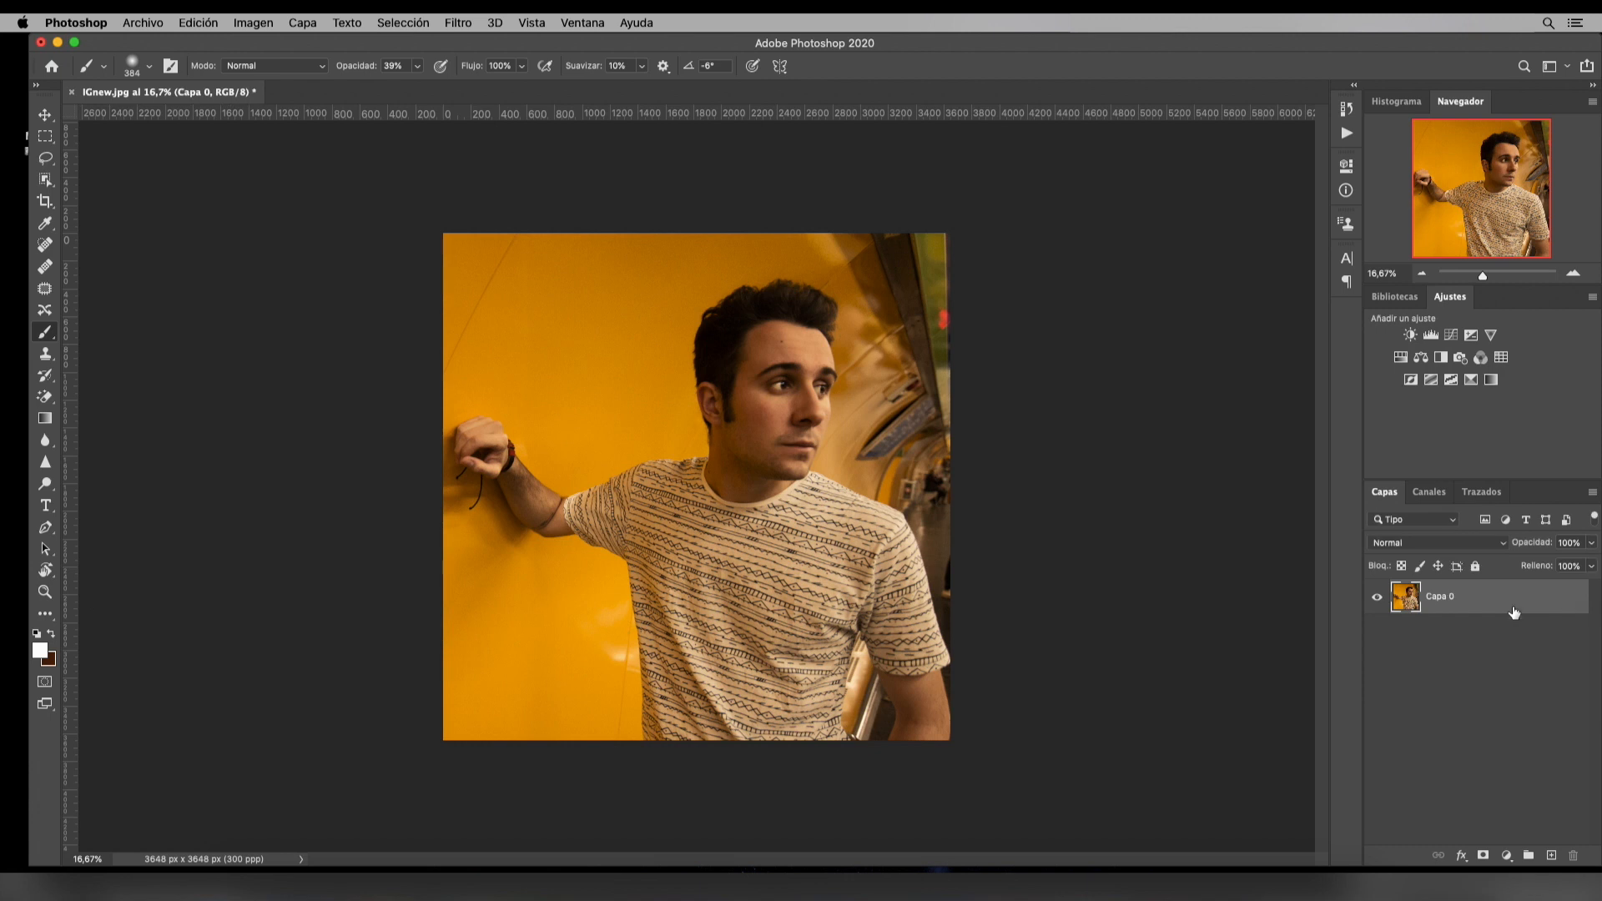
key(super+j)
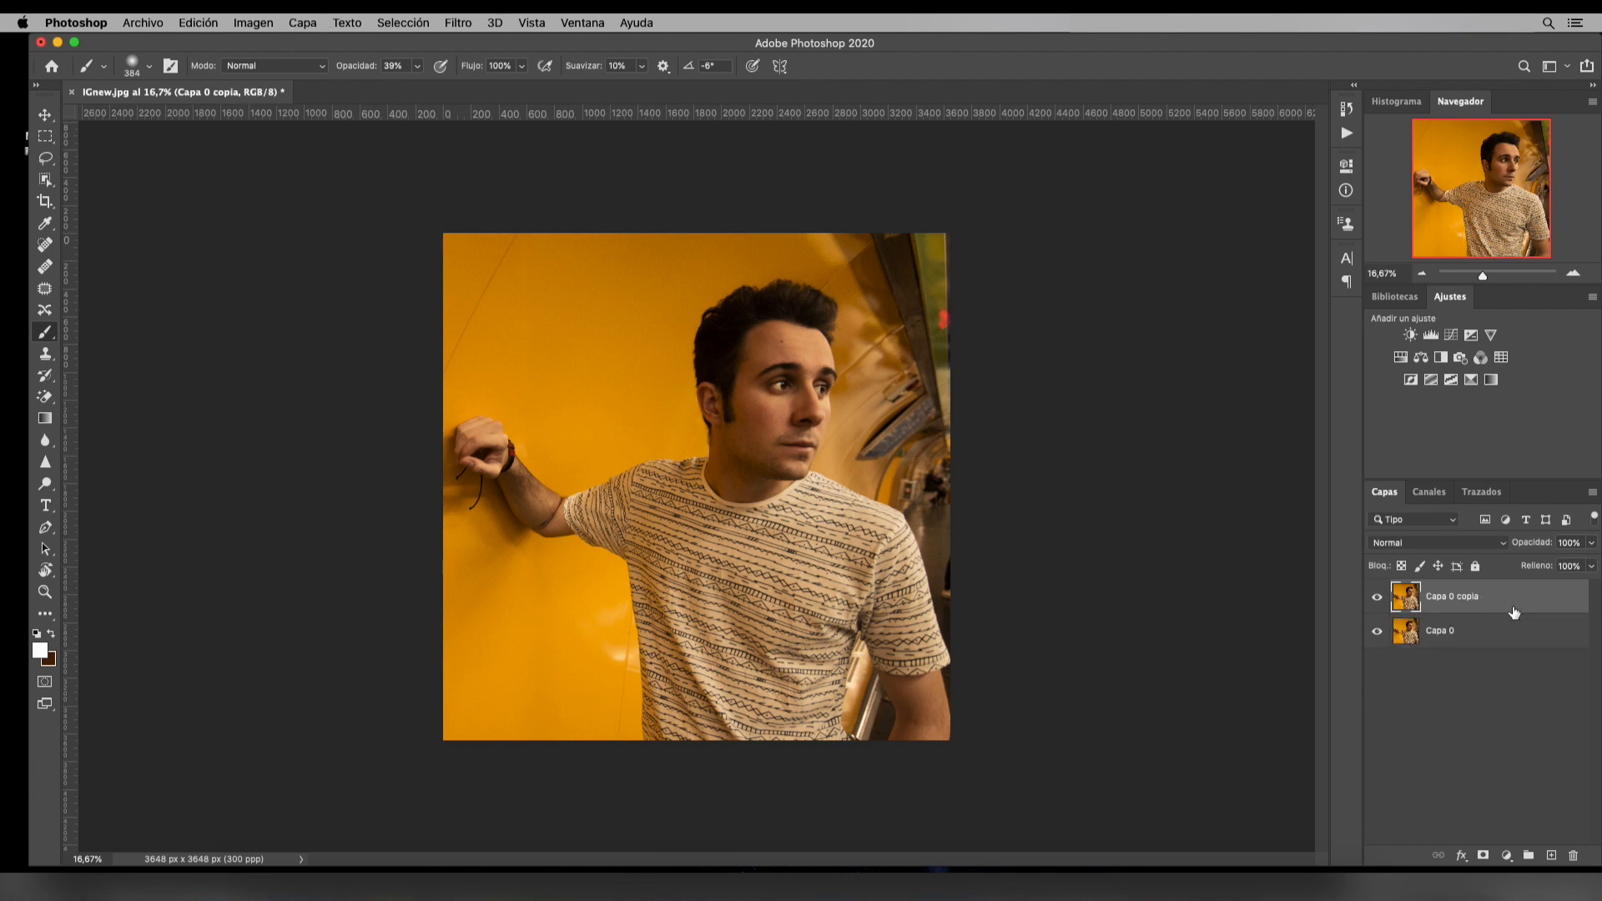
Add a Tono/saturación adjustment layer above the duplicate and set its saturation to -100
click(306, 24)
click(1507, 856)
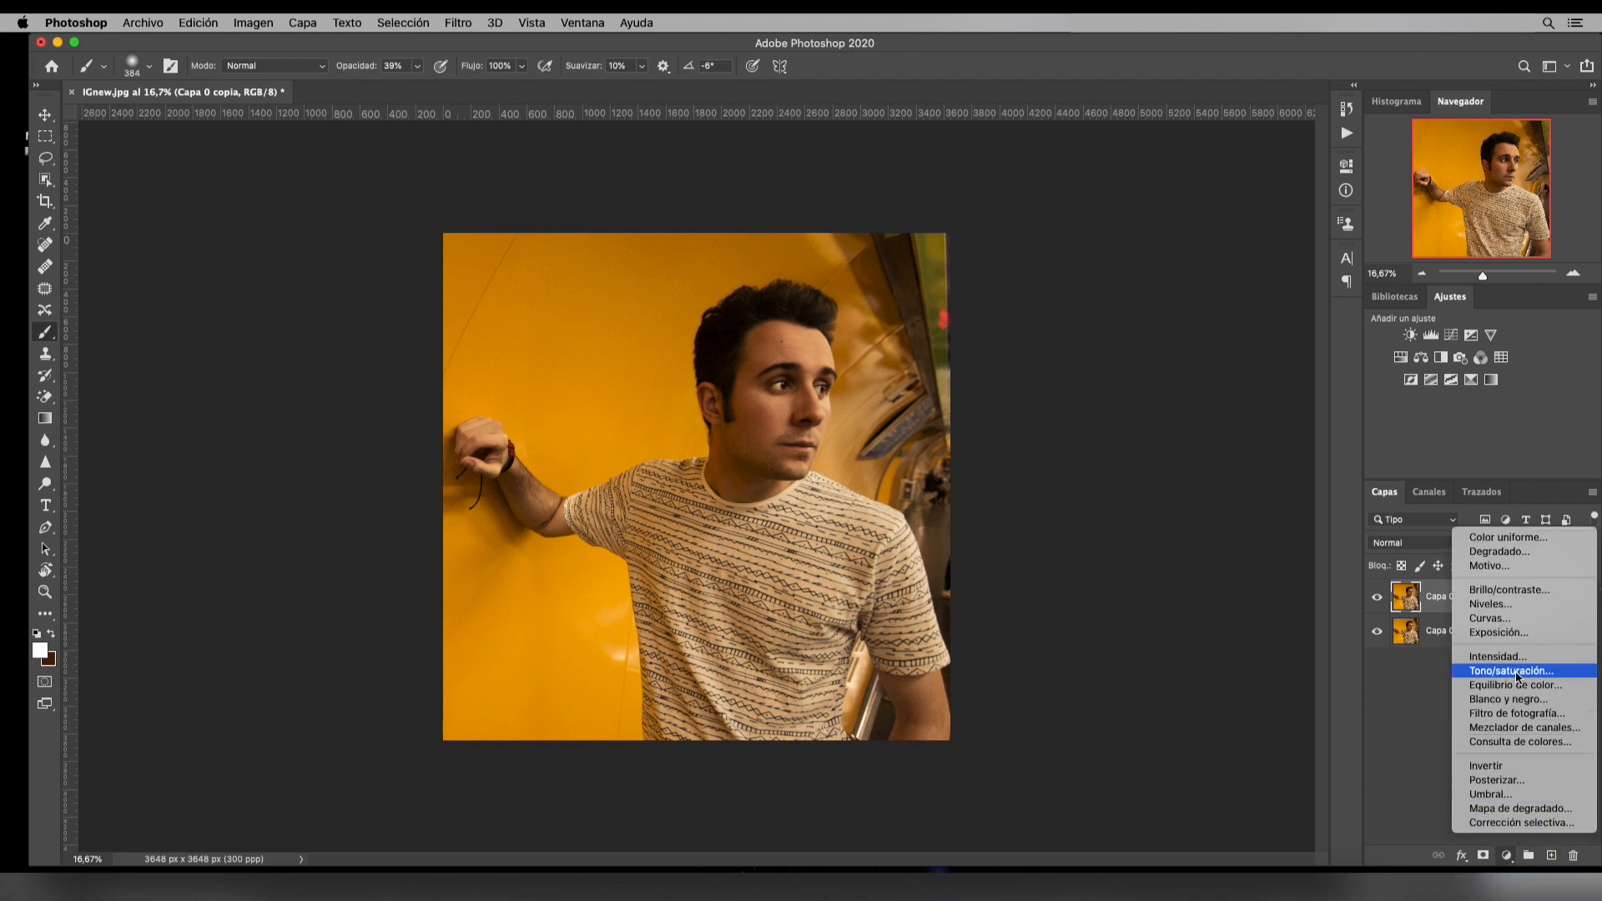
click(1514, 671)
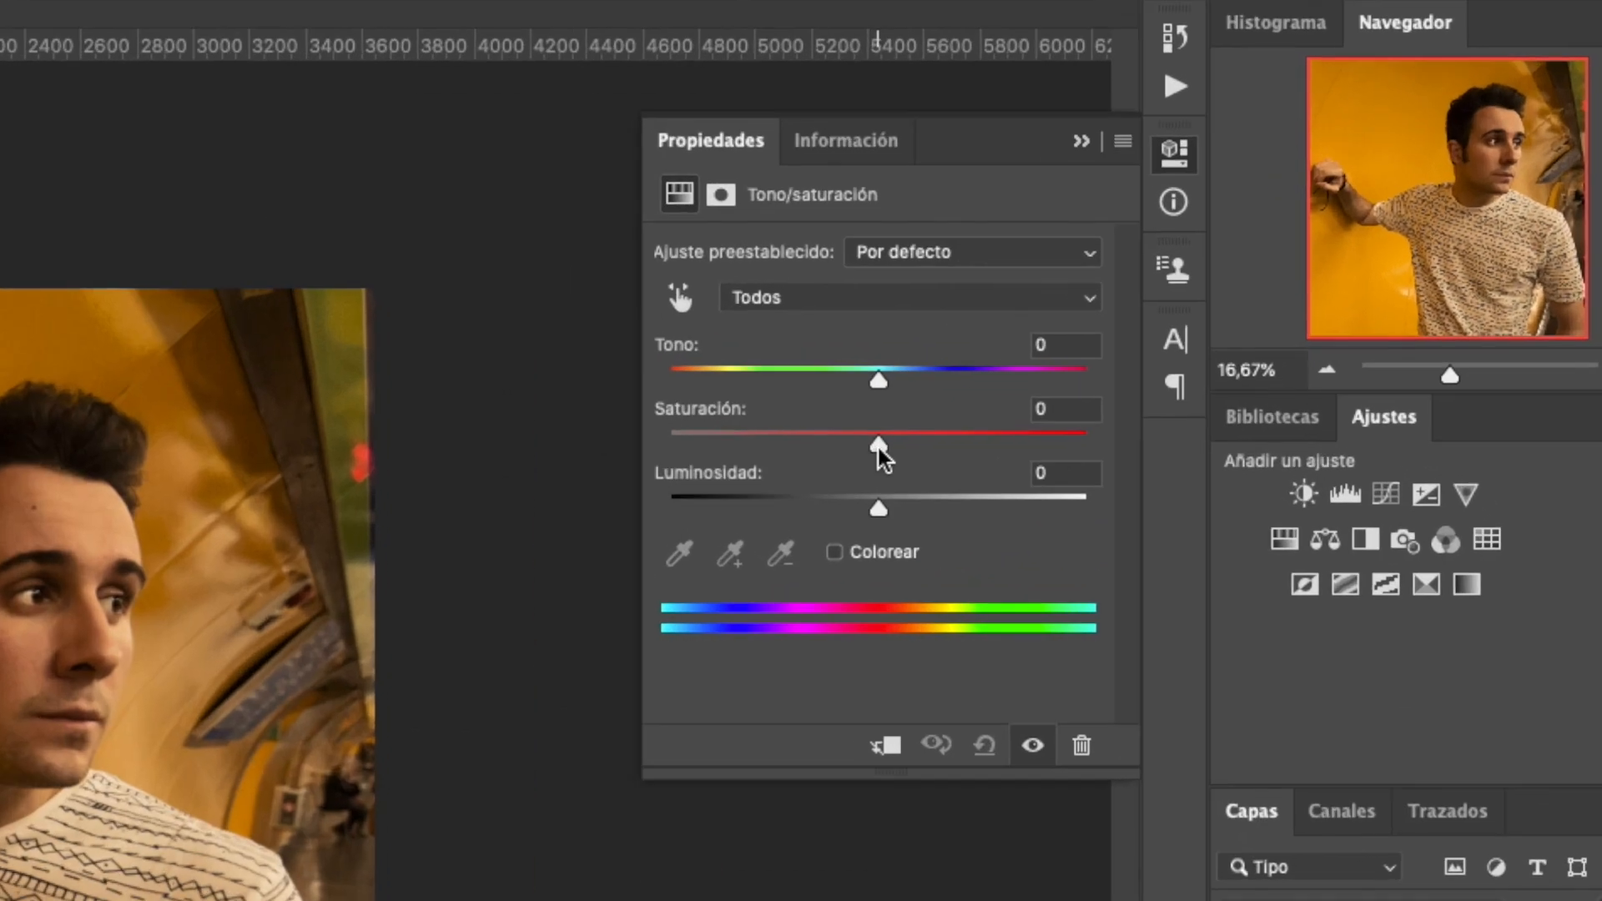
drag(882, 457, 622, 443)
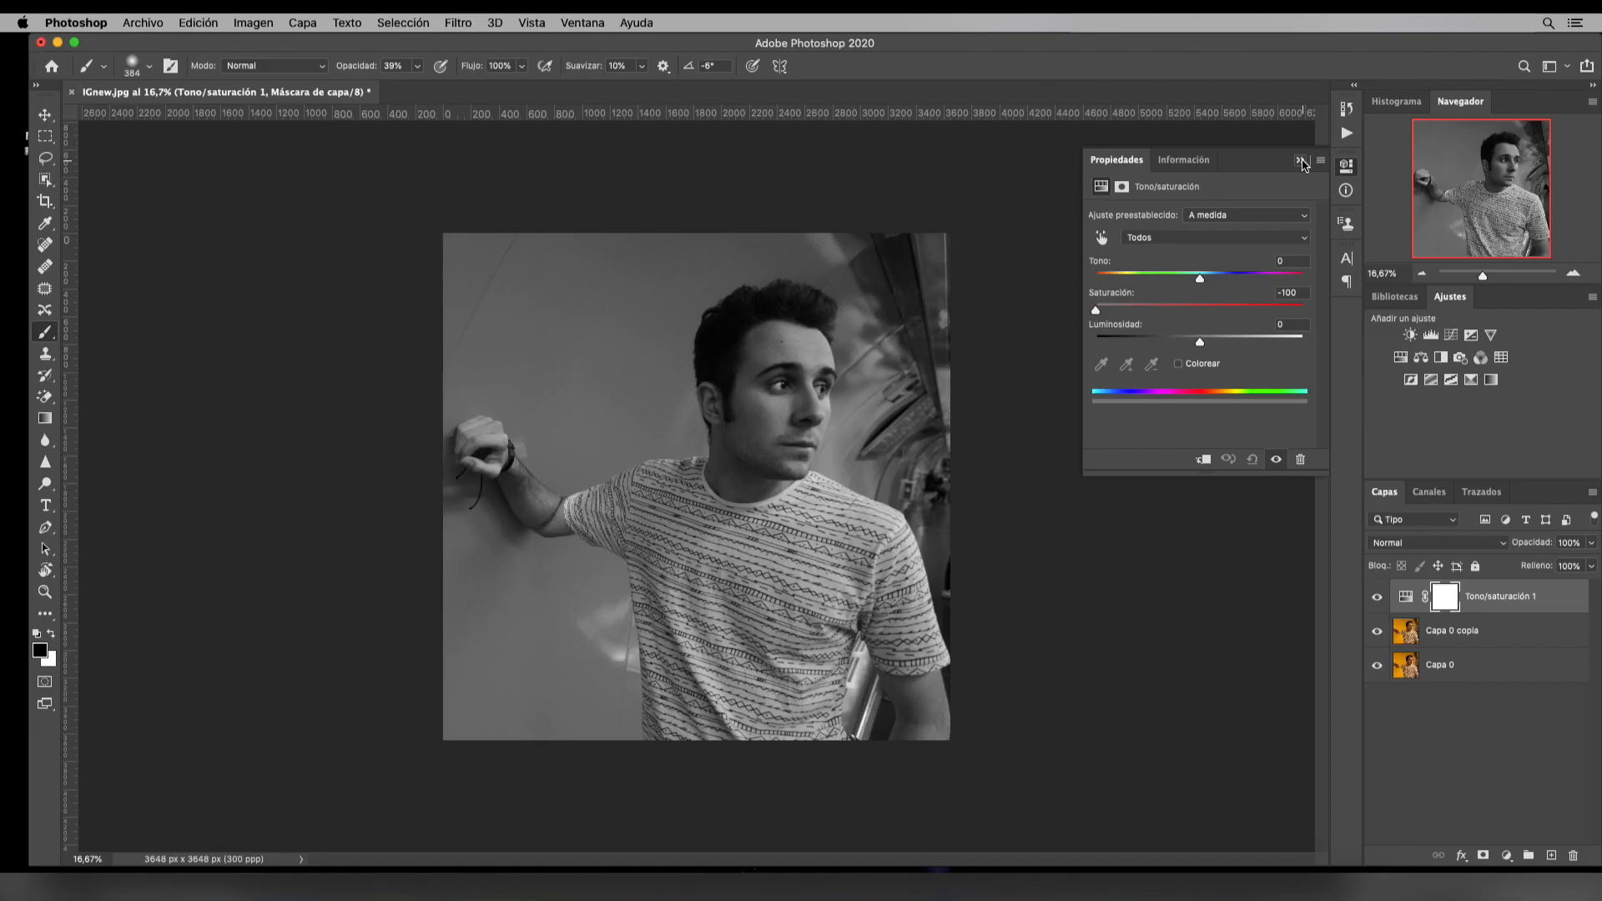
click(1301, 160)
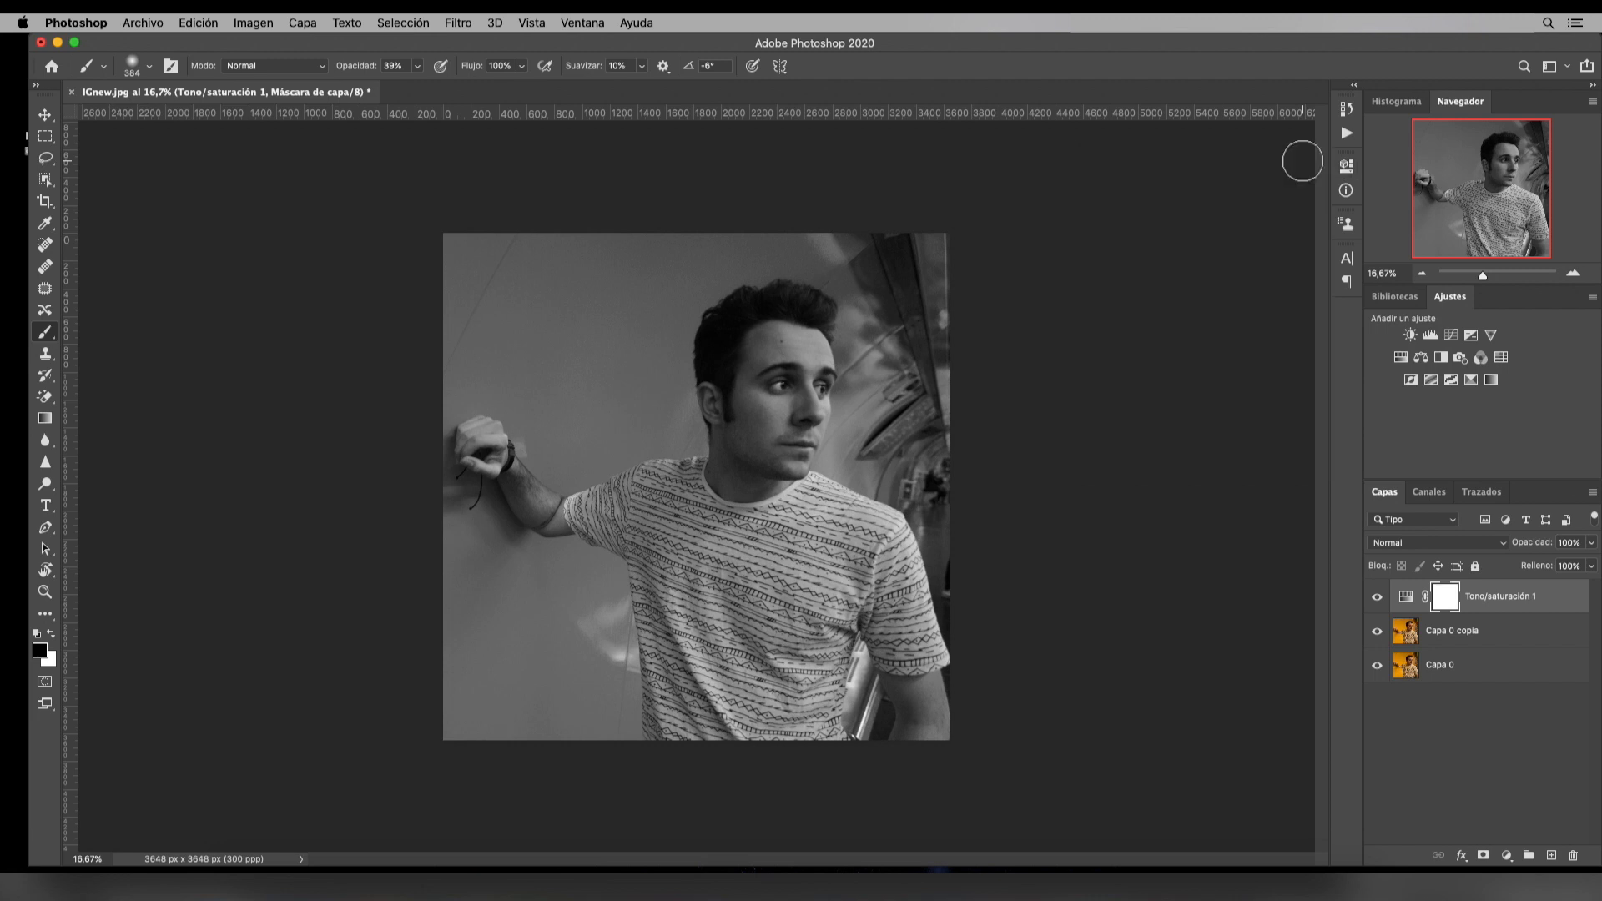
Set the Capa 0 copia layer's blend mode to Sobreexponer color and invert its colours
click(1493, 638)
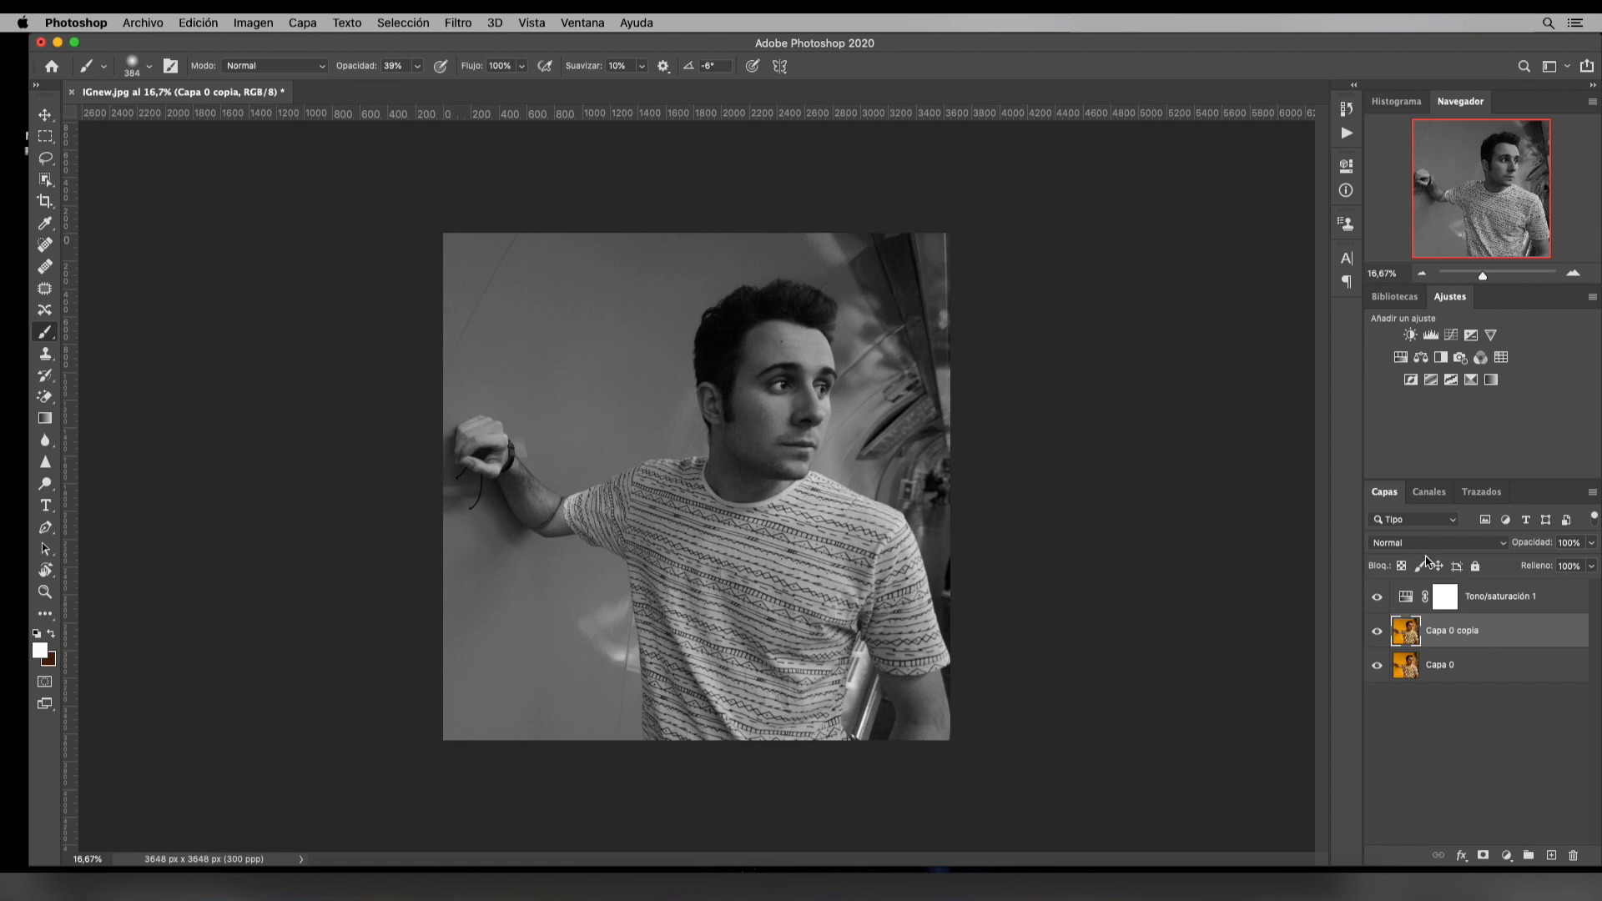
click(1424, 544)
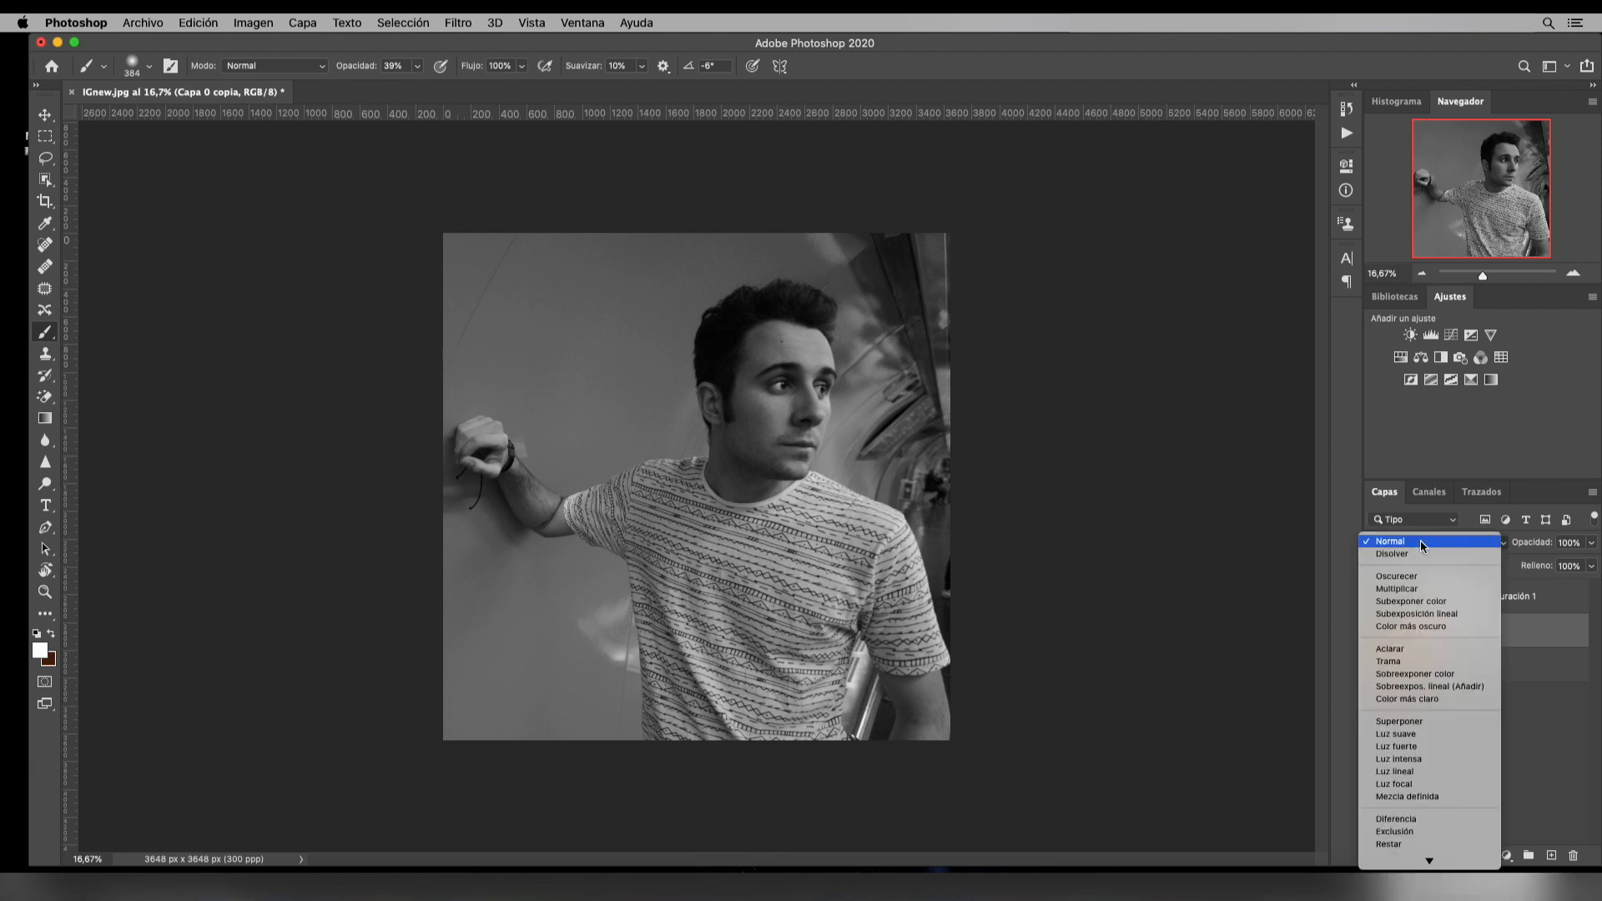
click(1422, 675)
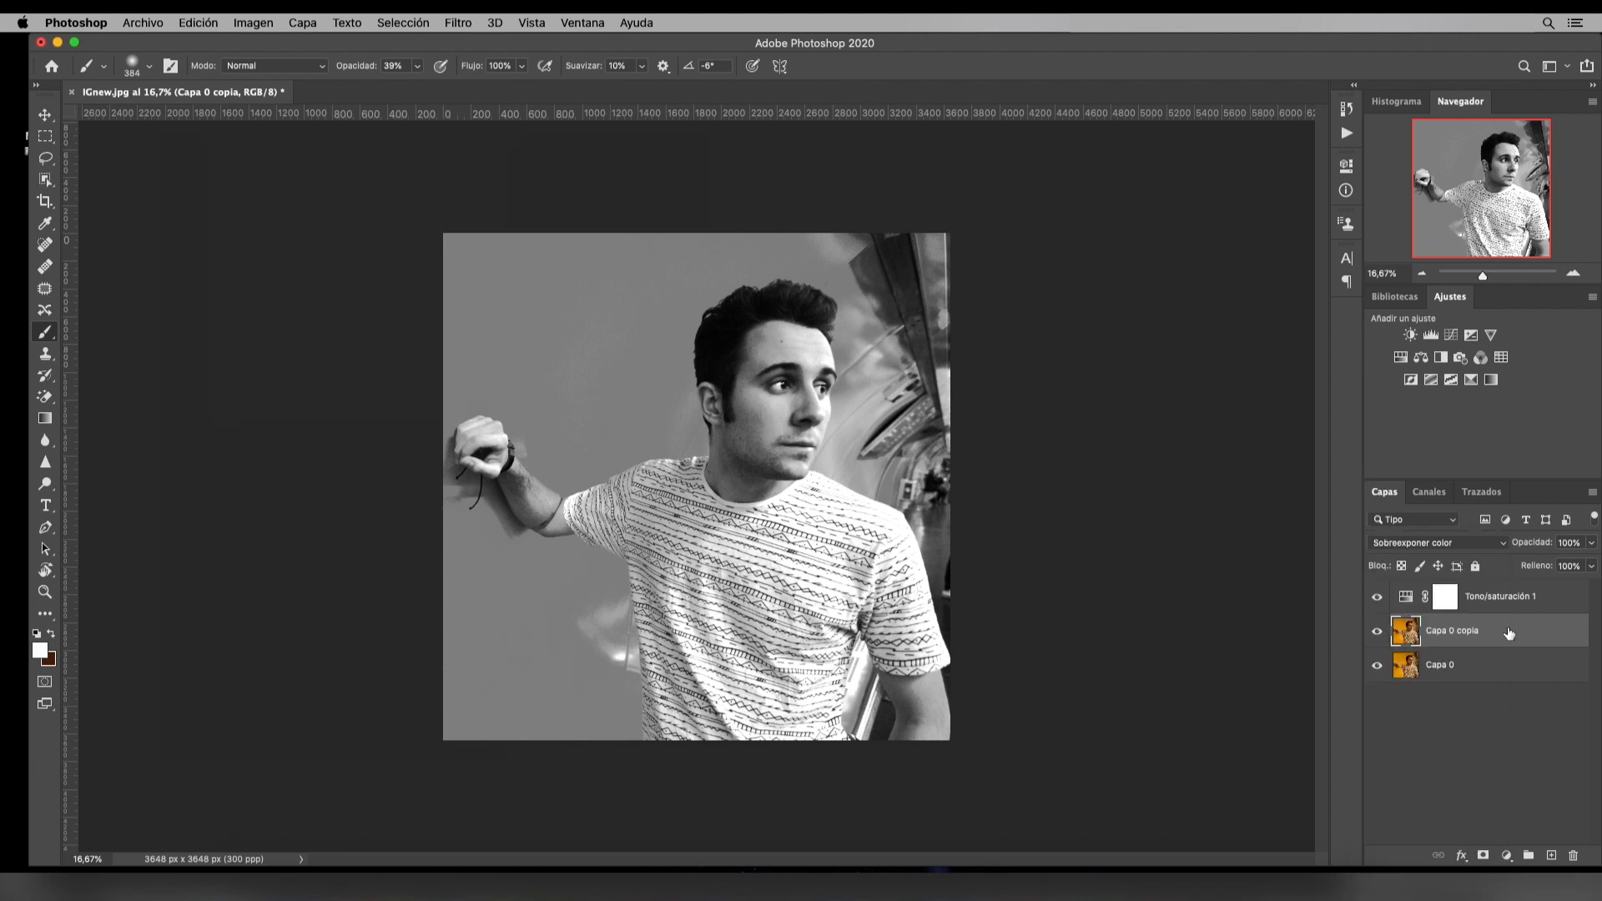
key(super+i)
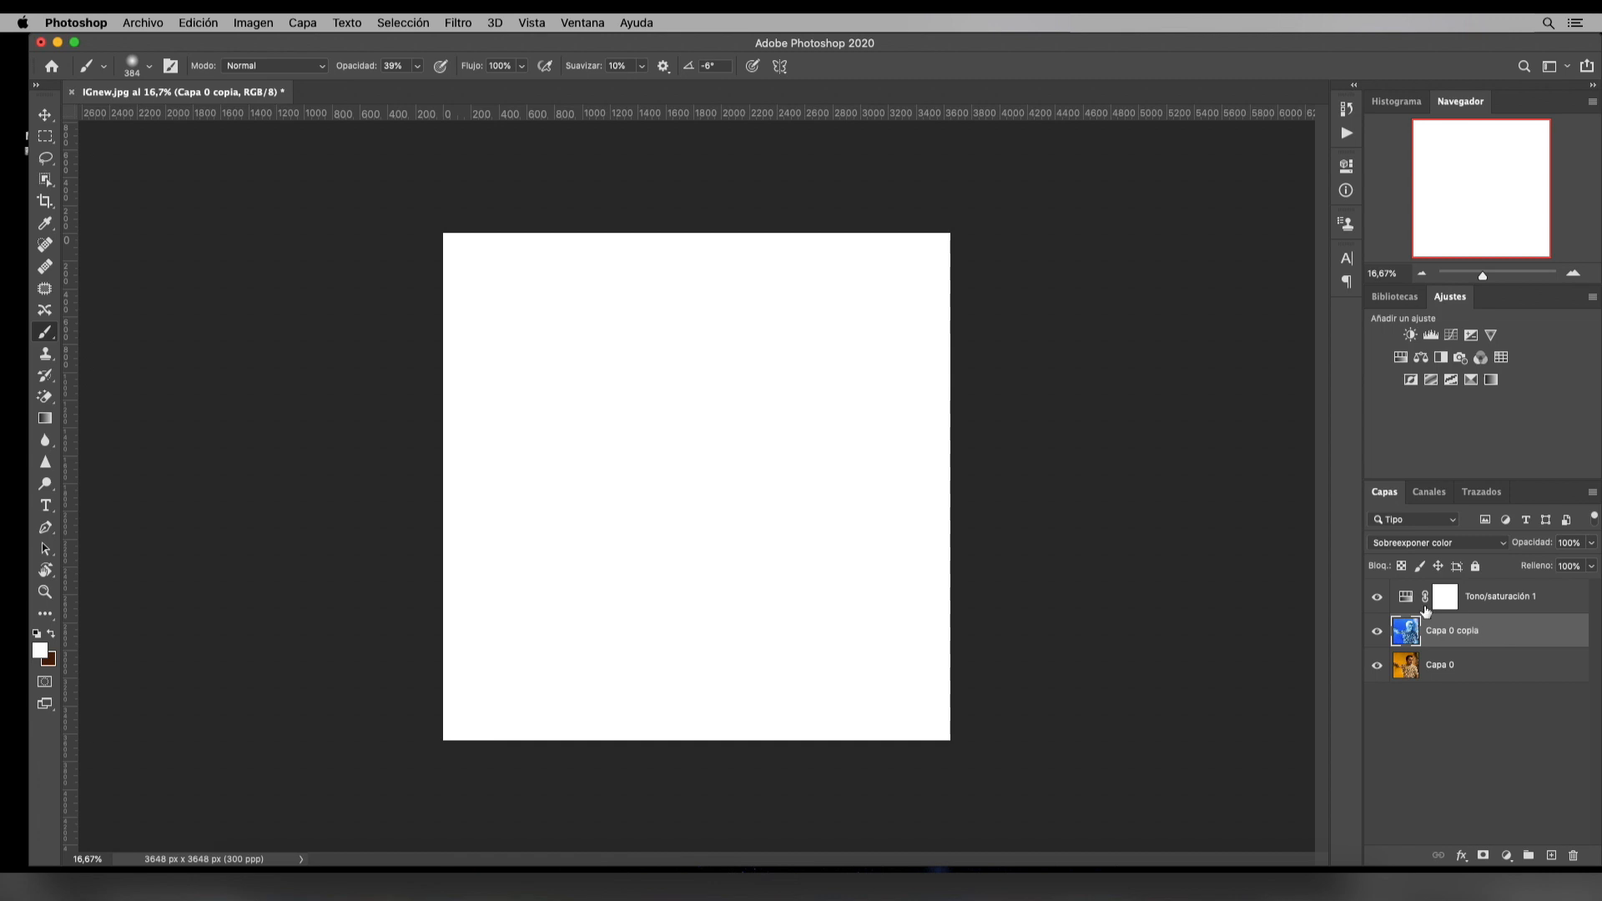
click(263, 30)
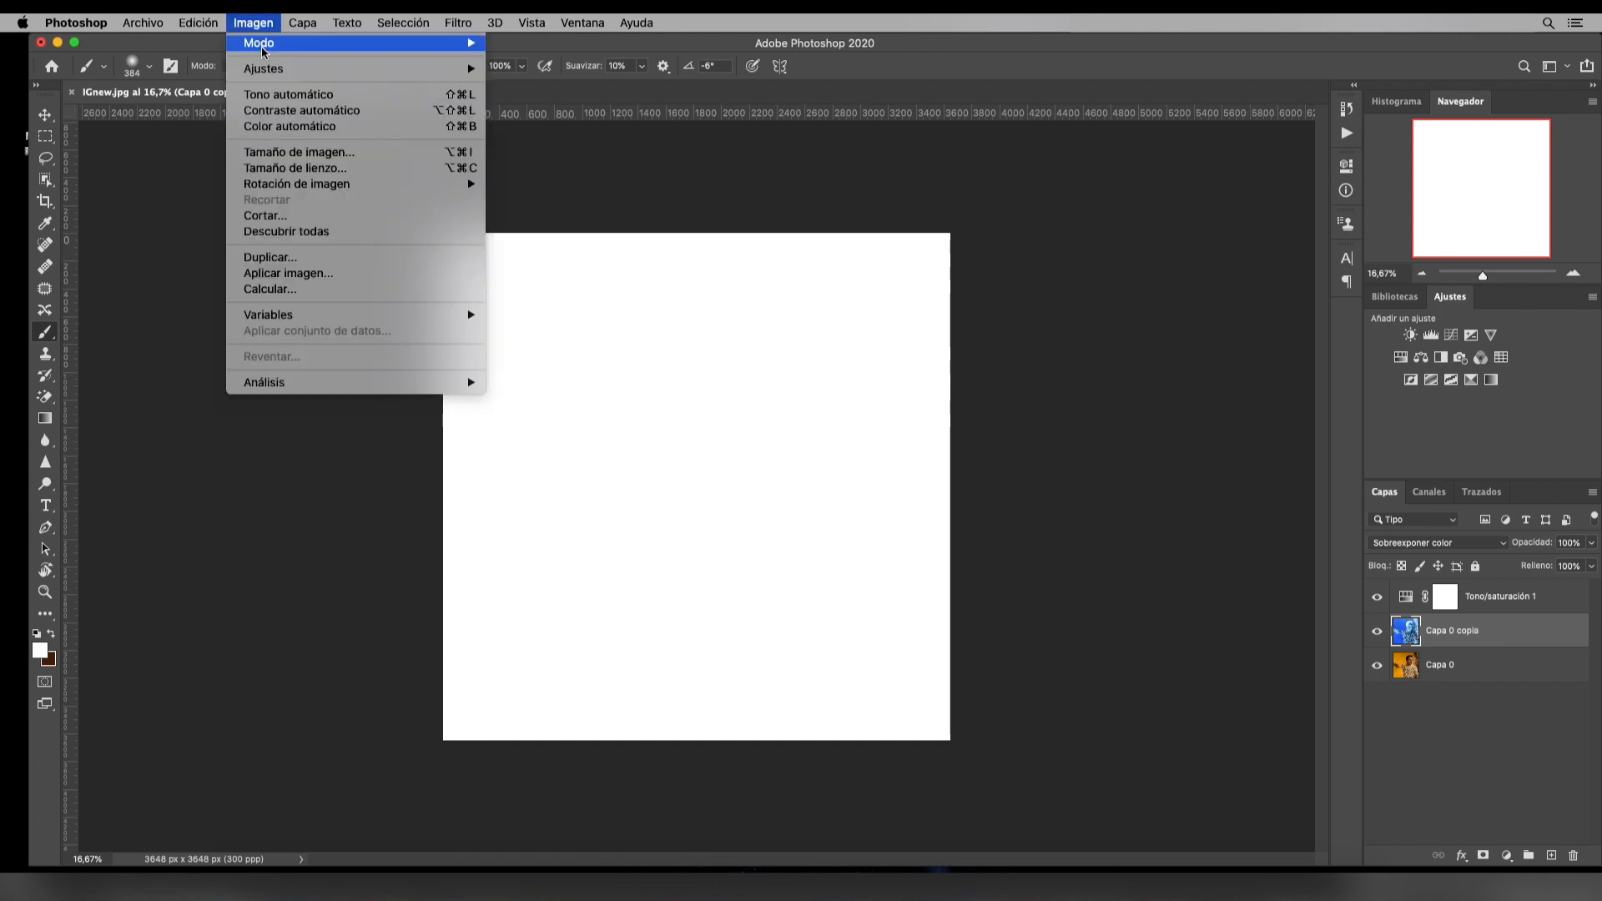
mouse_move(266, 70)
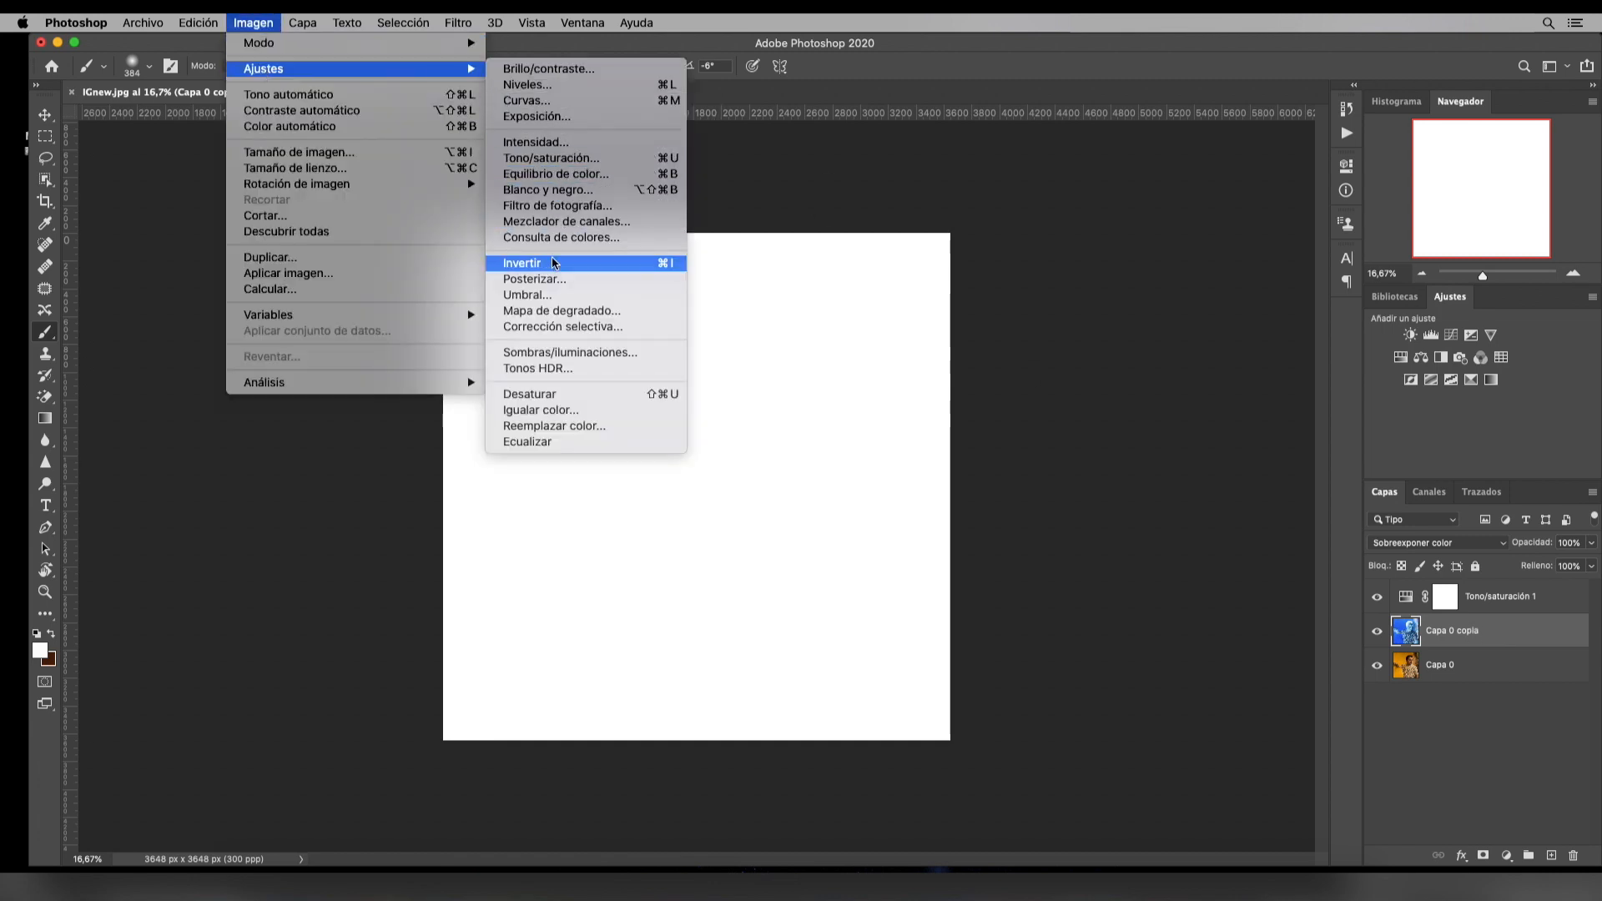
click(1008, 214)
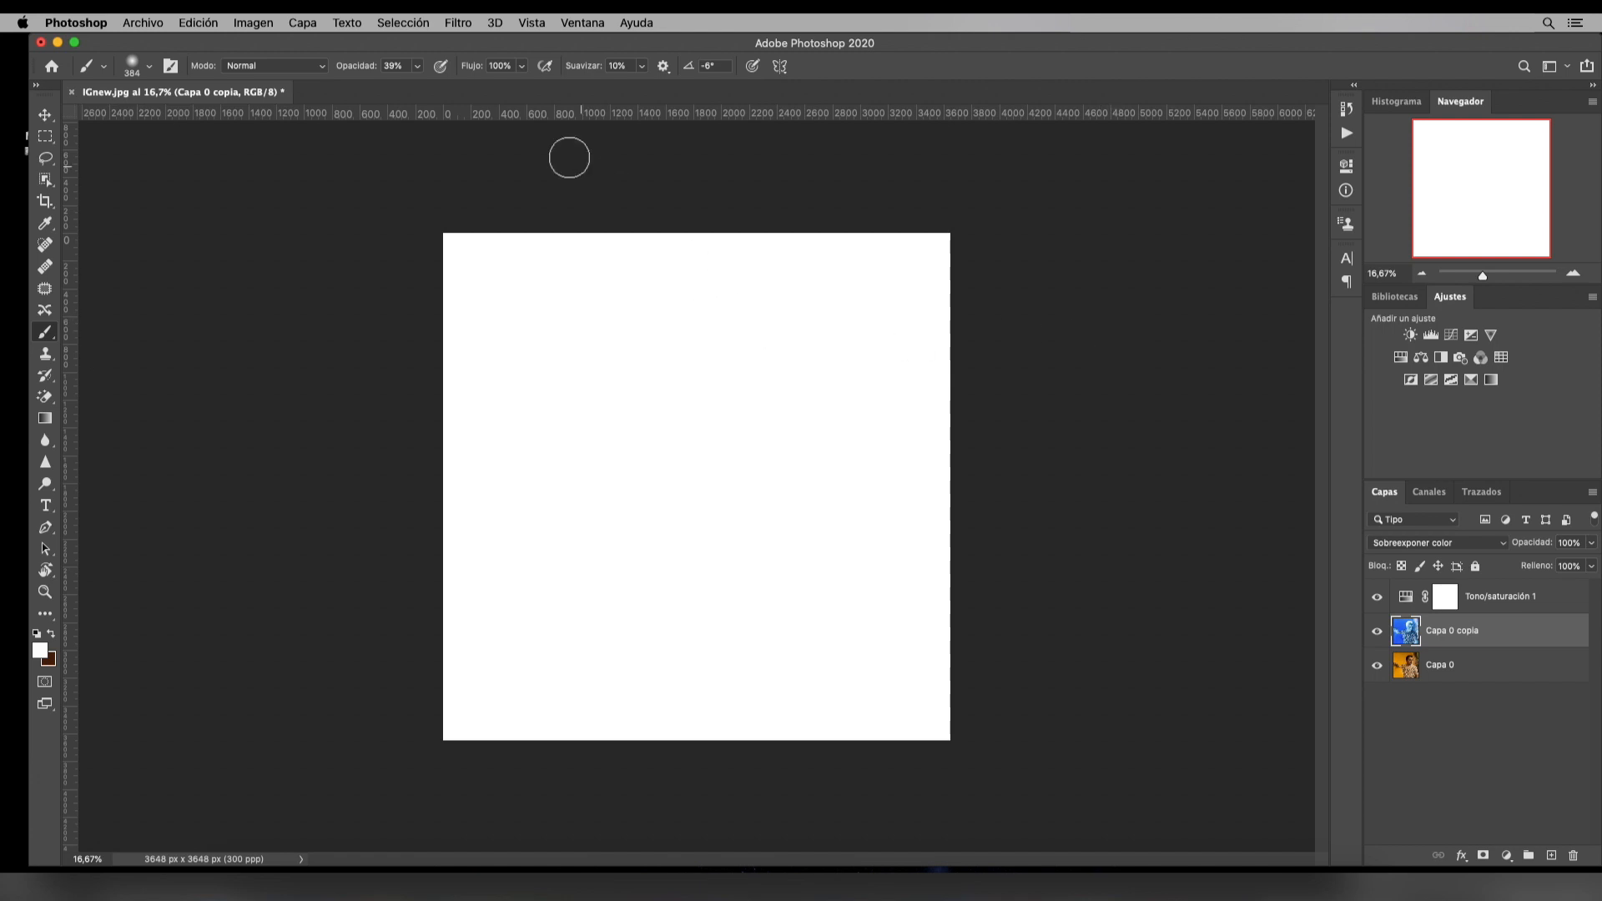
Apply a Gaussian blur with a radius of 50.1 pixels to the inverted Capa 0 copia layer
click(458, 22)
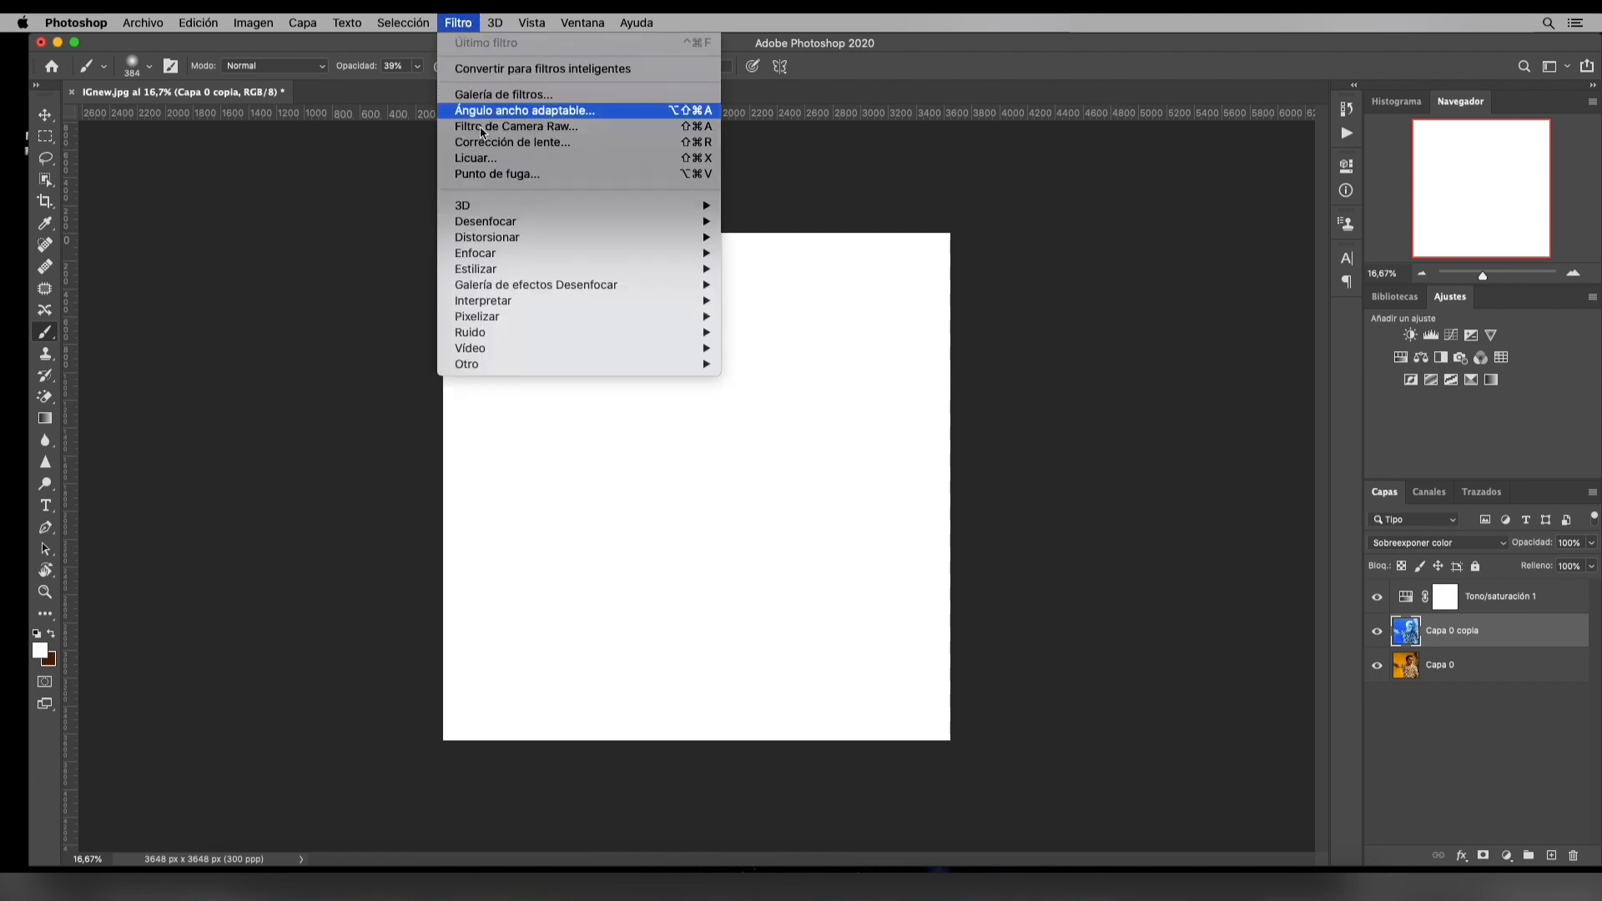
mouse_move(503, 237)
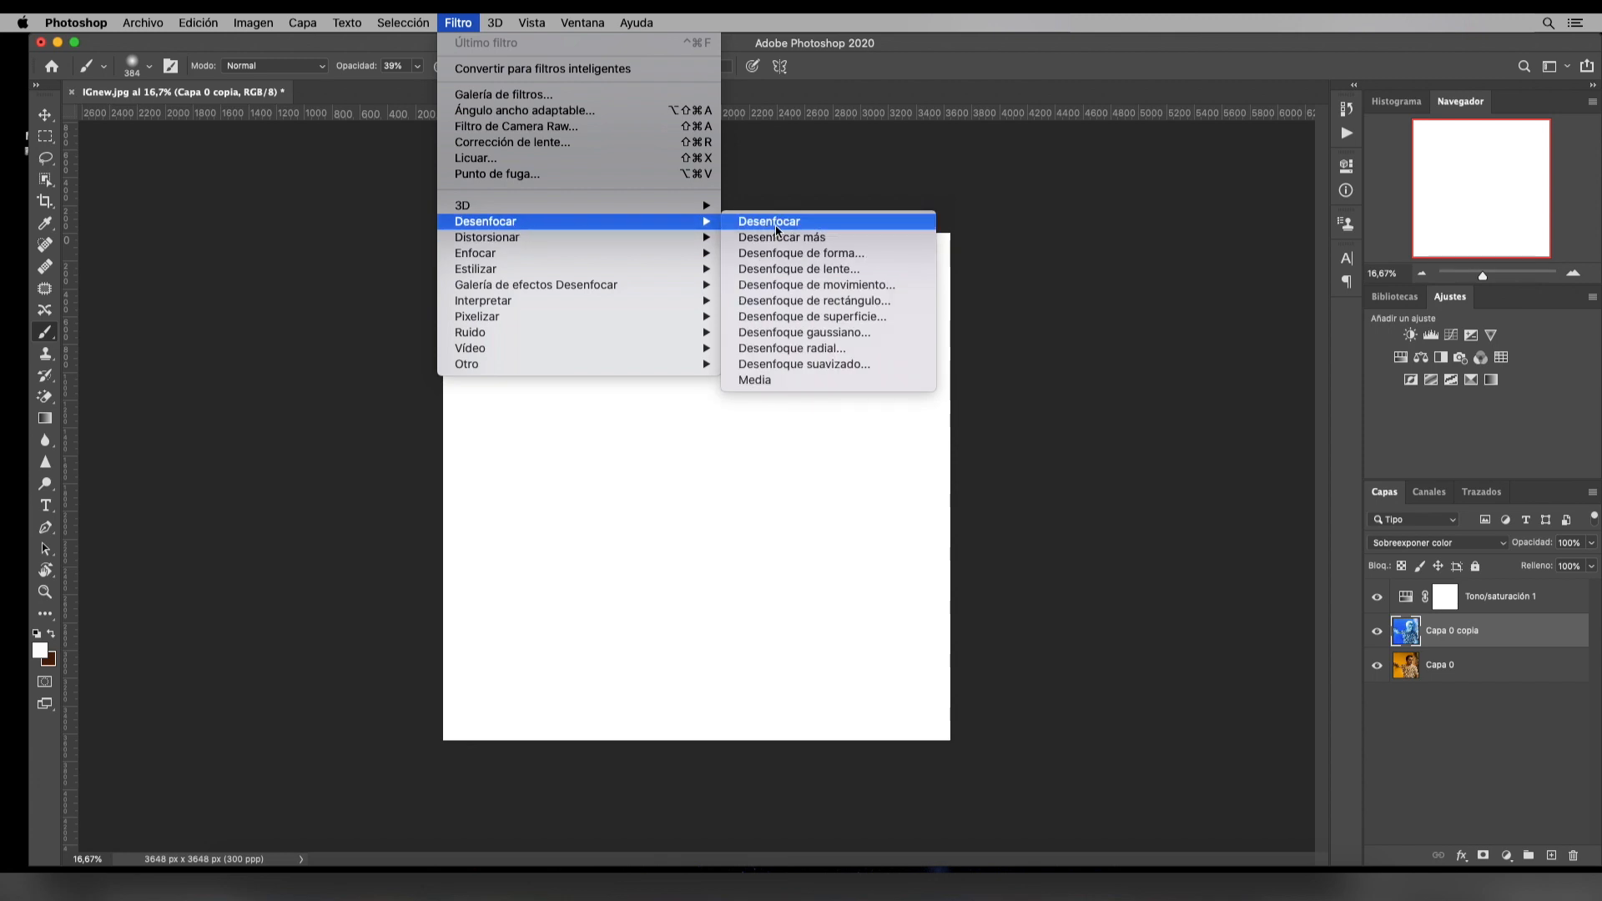
click(851, 333)
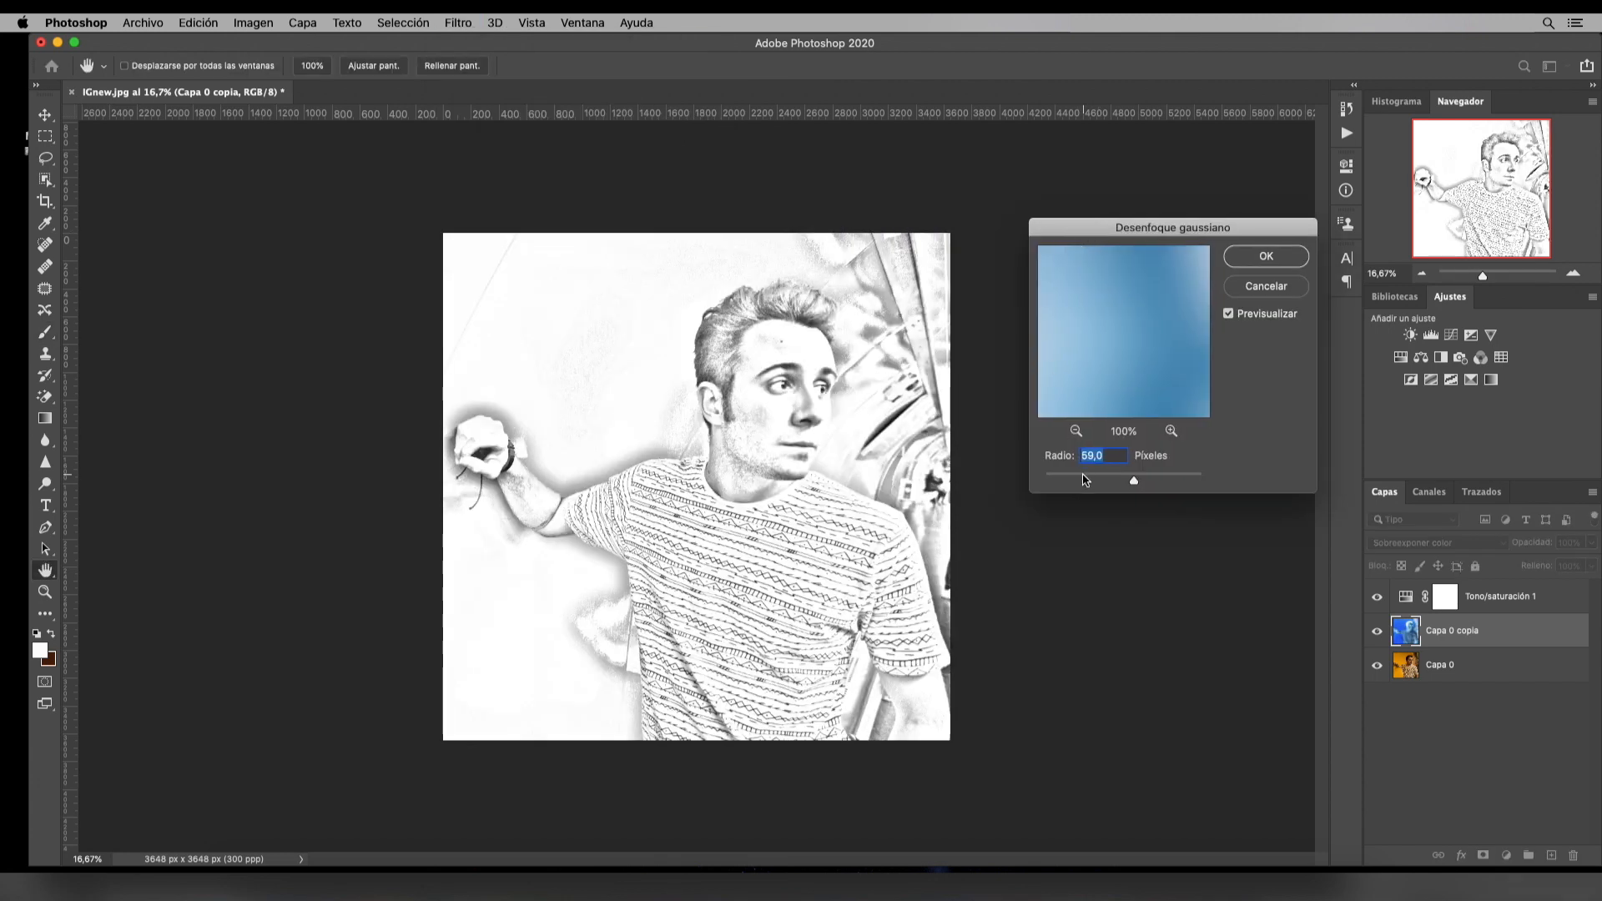
mouse_move(1134, 483)
mouse_down()
mouse_move(1093, 477)
mouse_move(1133, 485)
mouse_up()
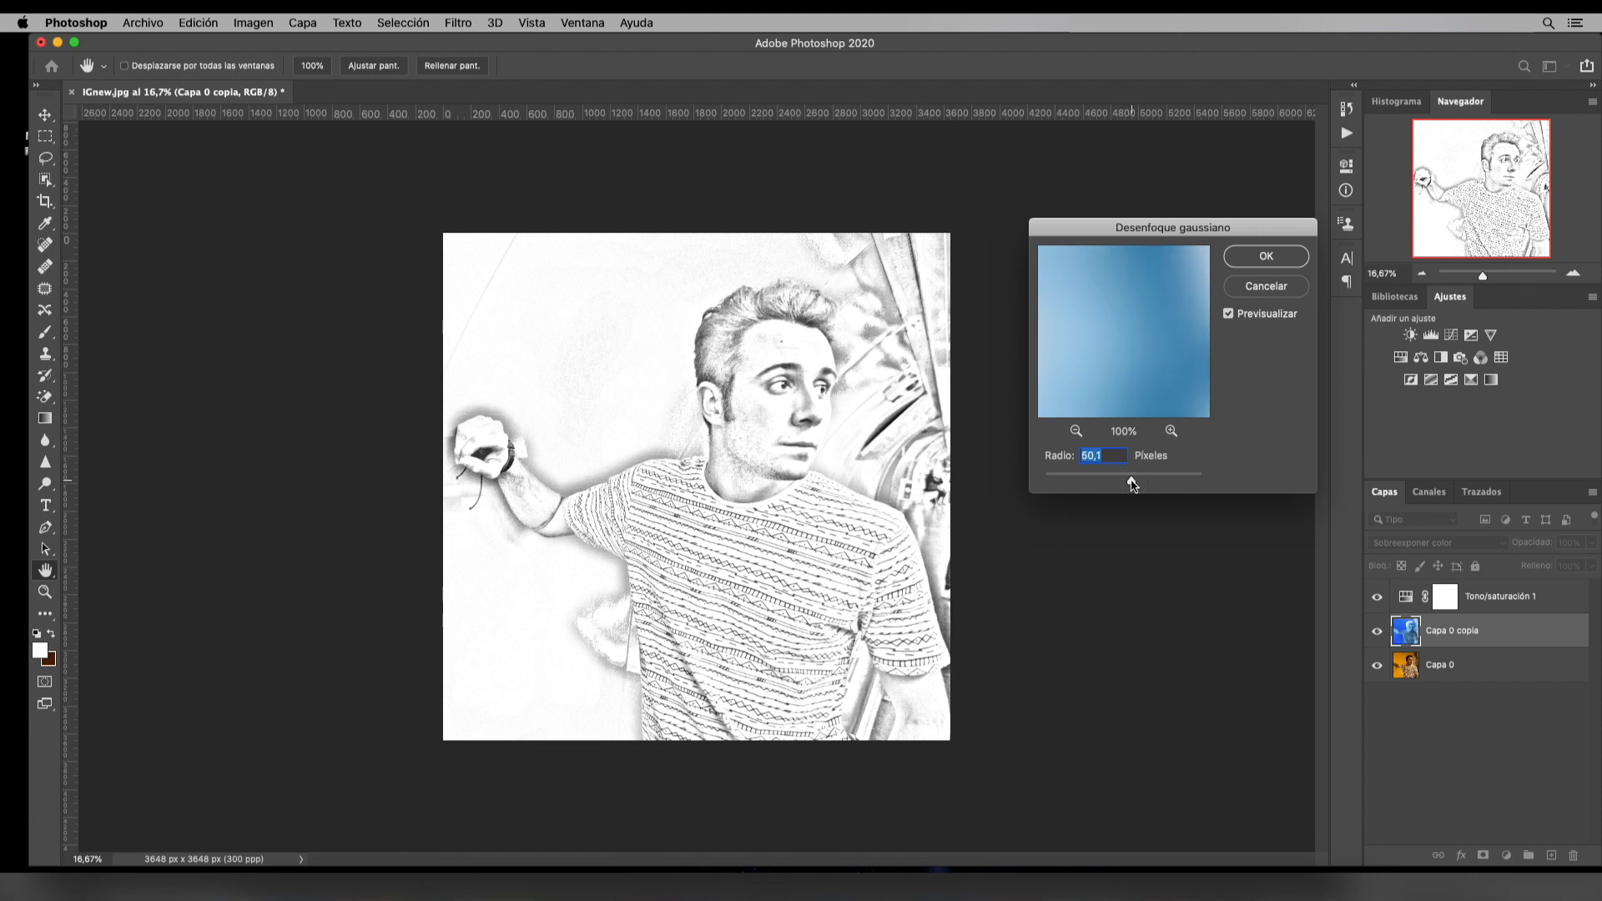
click(1266, 265)
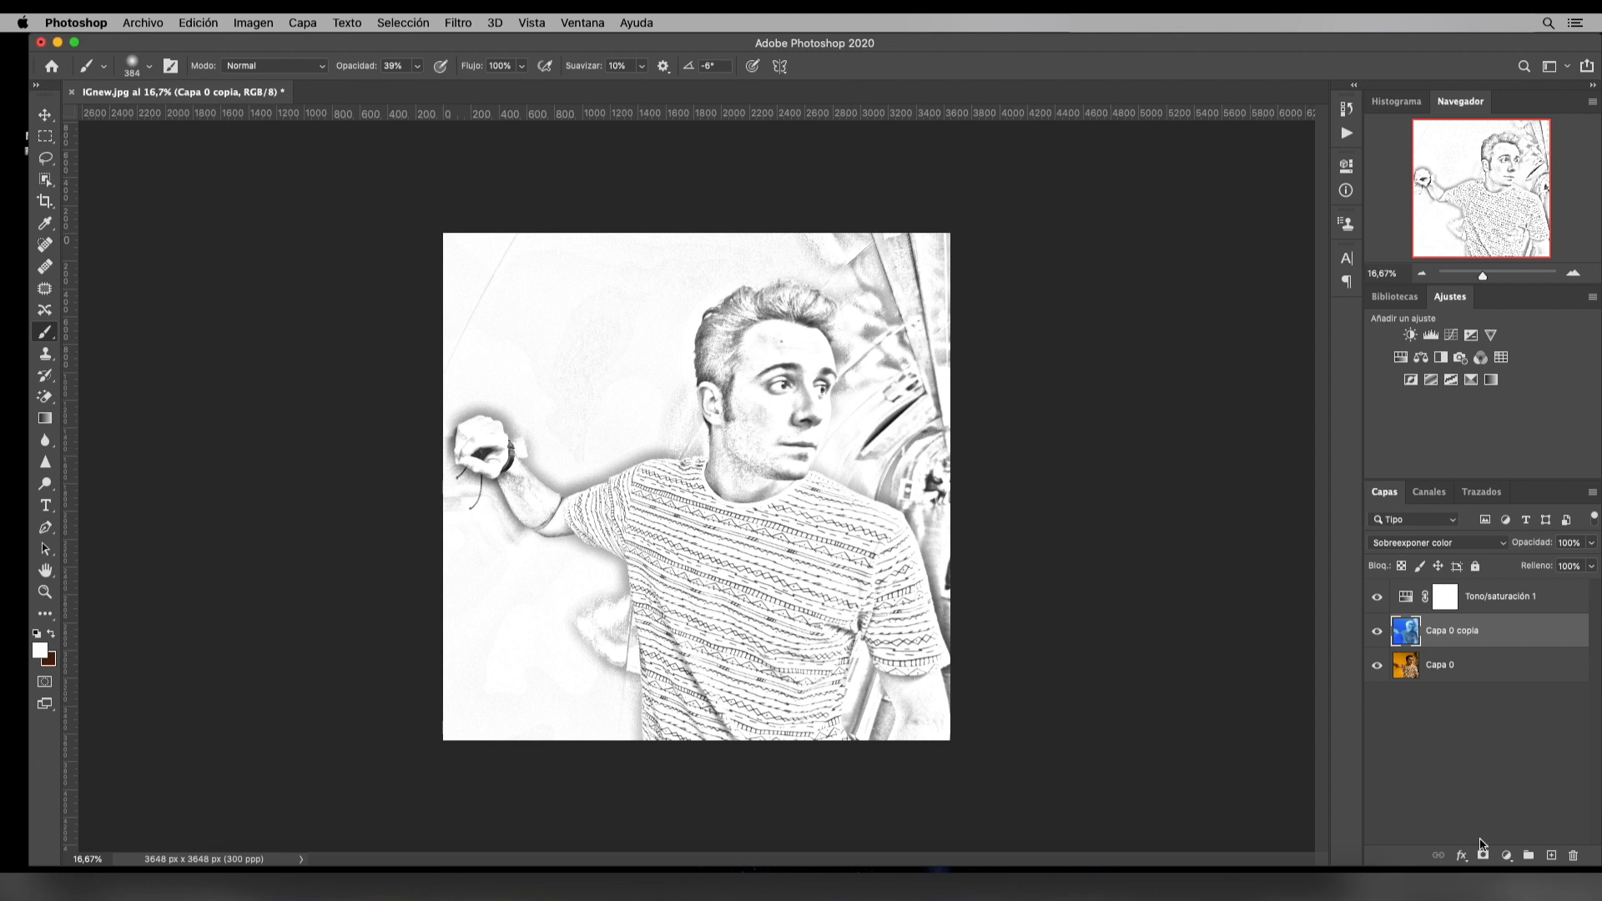
Add a Niveles adjustment layer above Capa 0 copia with input levels 60, 0.93 and 239
click(1506, 856)
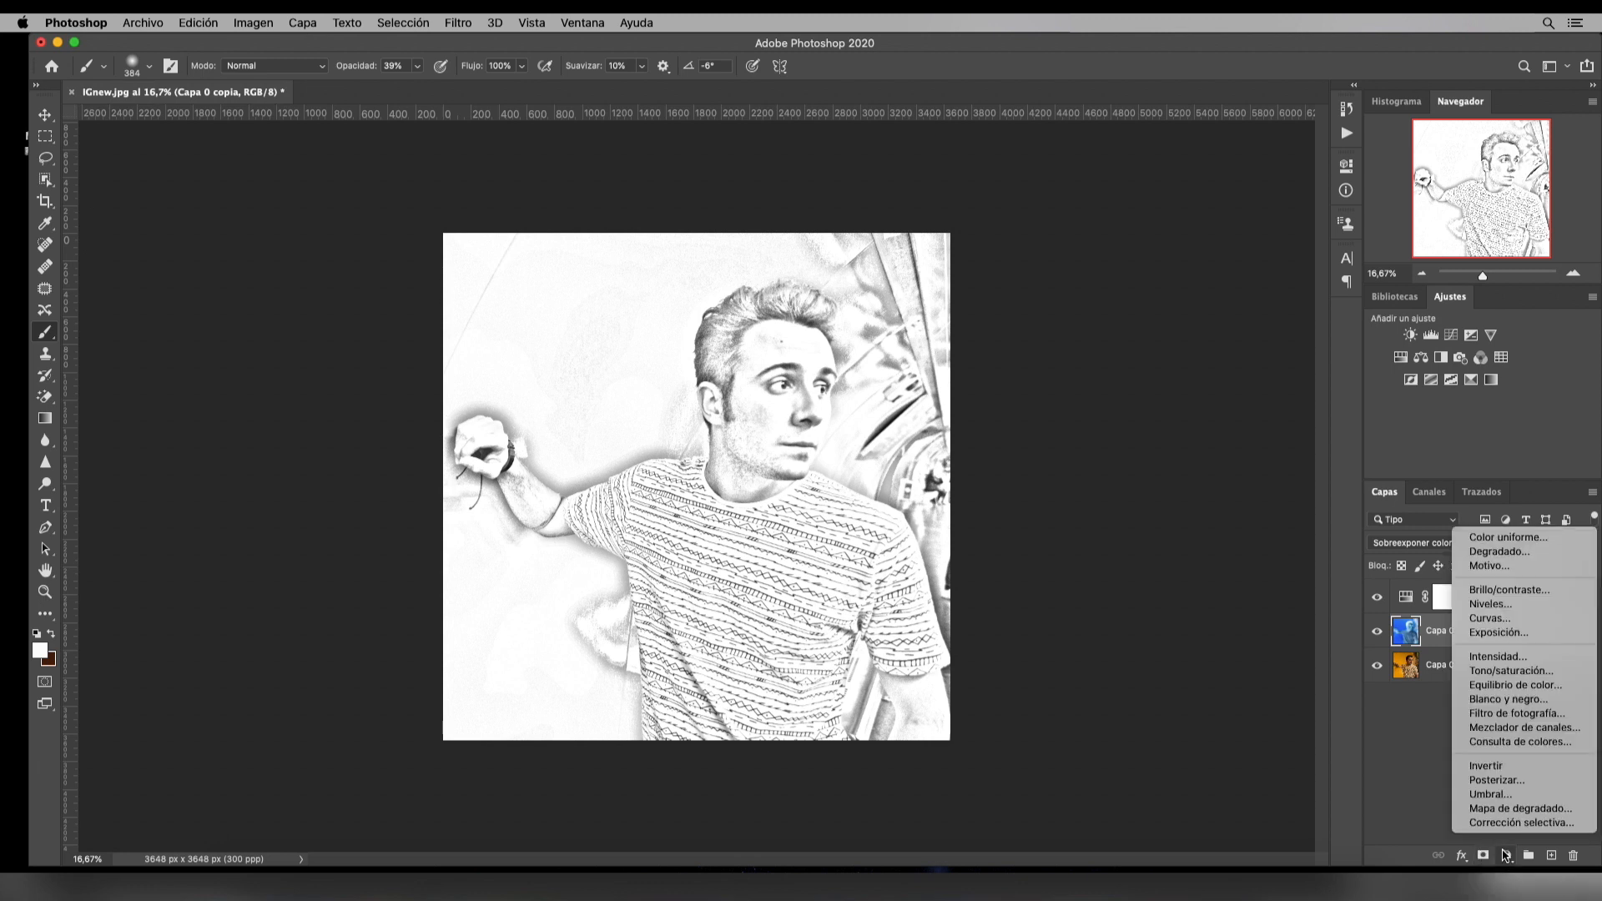
click(1488, 604)
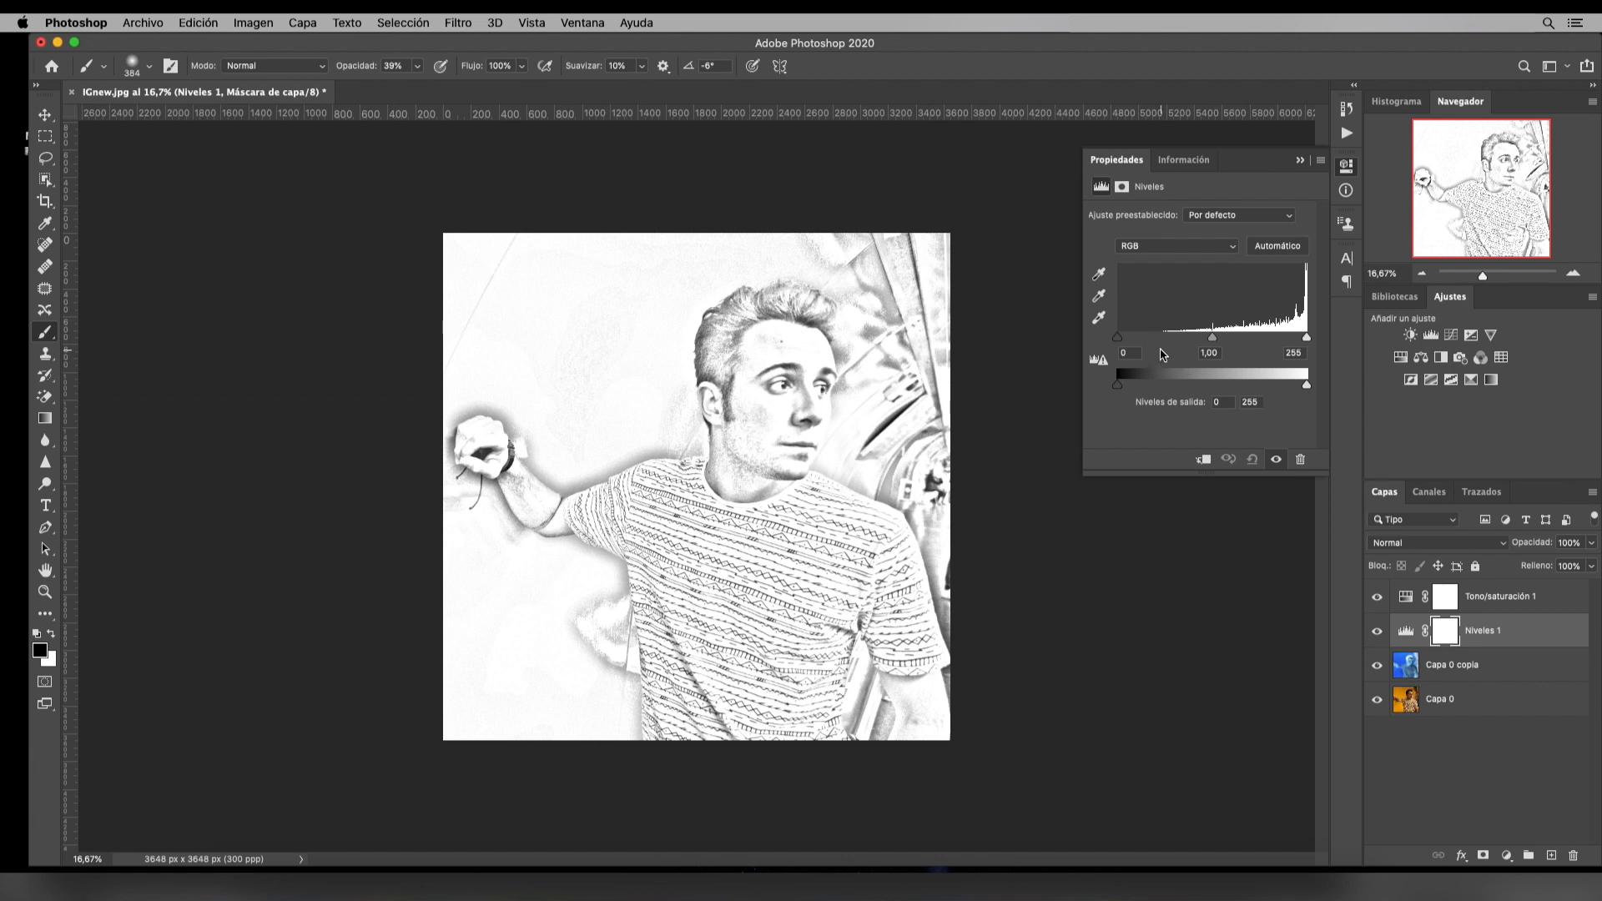
drag(1119, 340, 1166, 338)
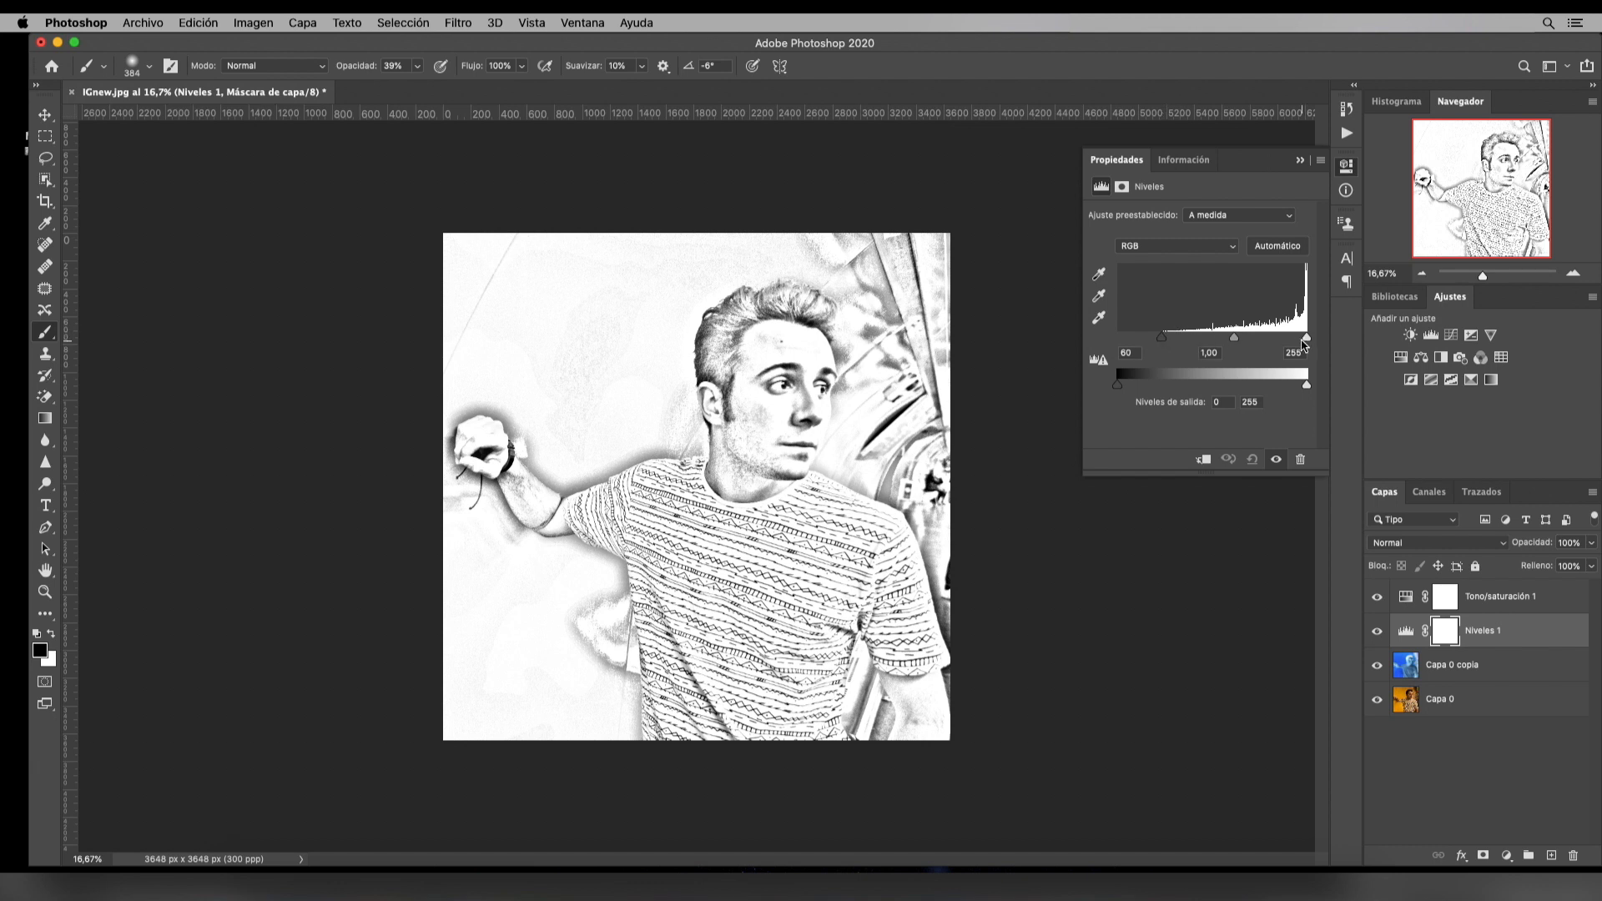
mouse_move(1307, 338)
mouse_down()
mouse_move(1286, 342)
mouse_move(1307, 338)
mouse_up()
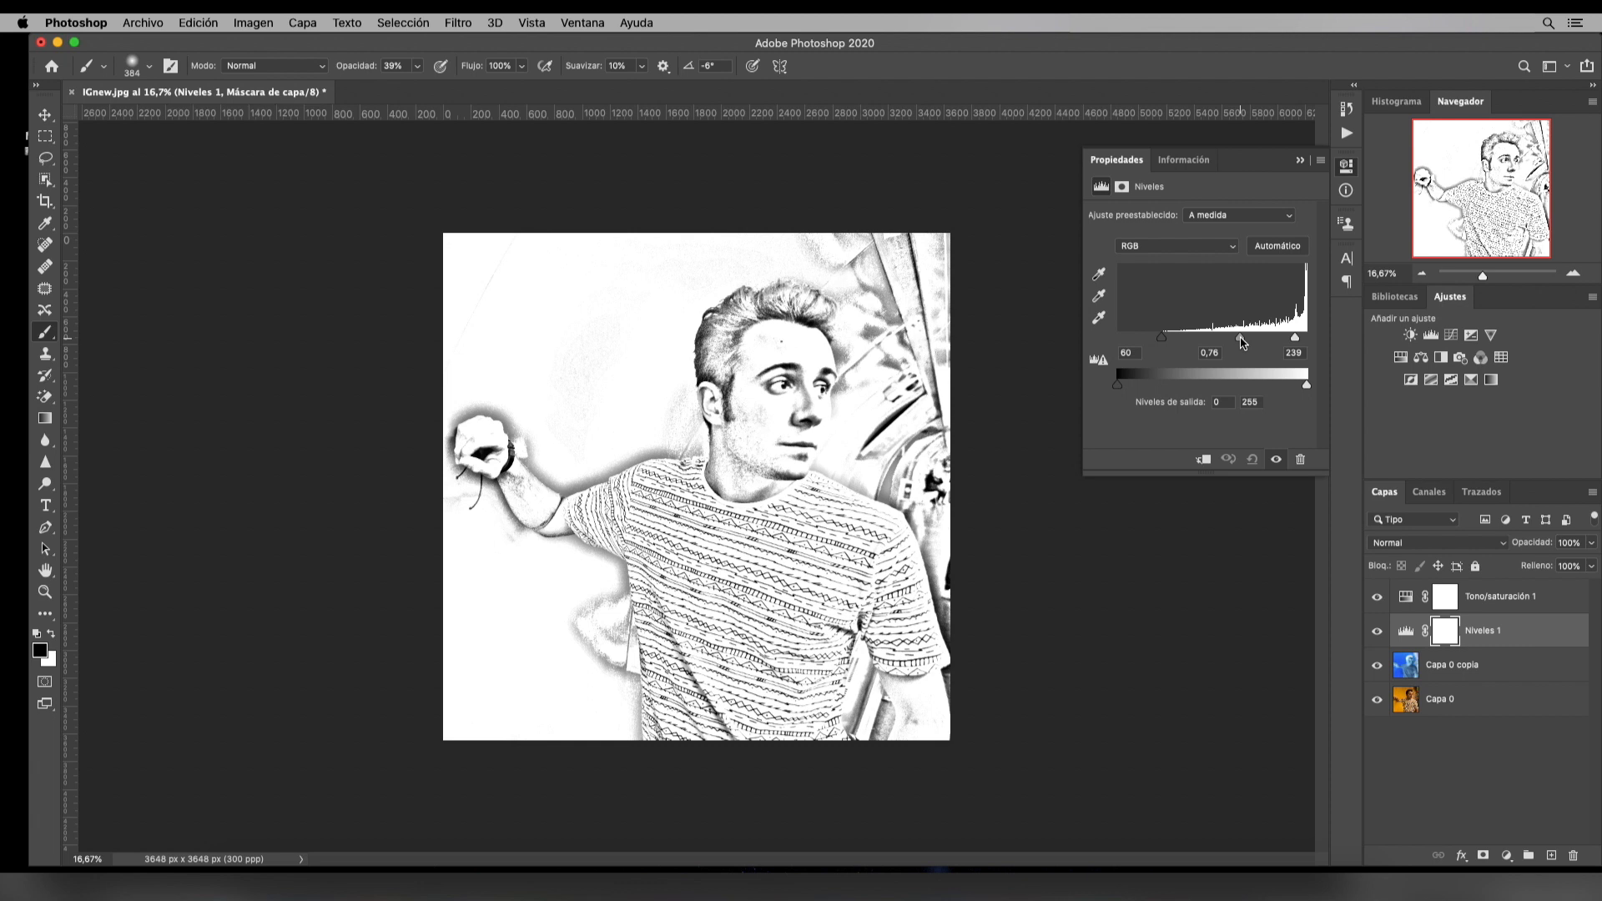
mouse_move(1241, 342)
mouse_down()
mouse_move(1209, 338)
mouse_move(1261, 342)
mouse_move(1233, 342)
mouse_up()
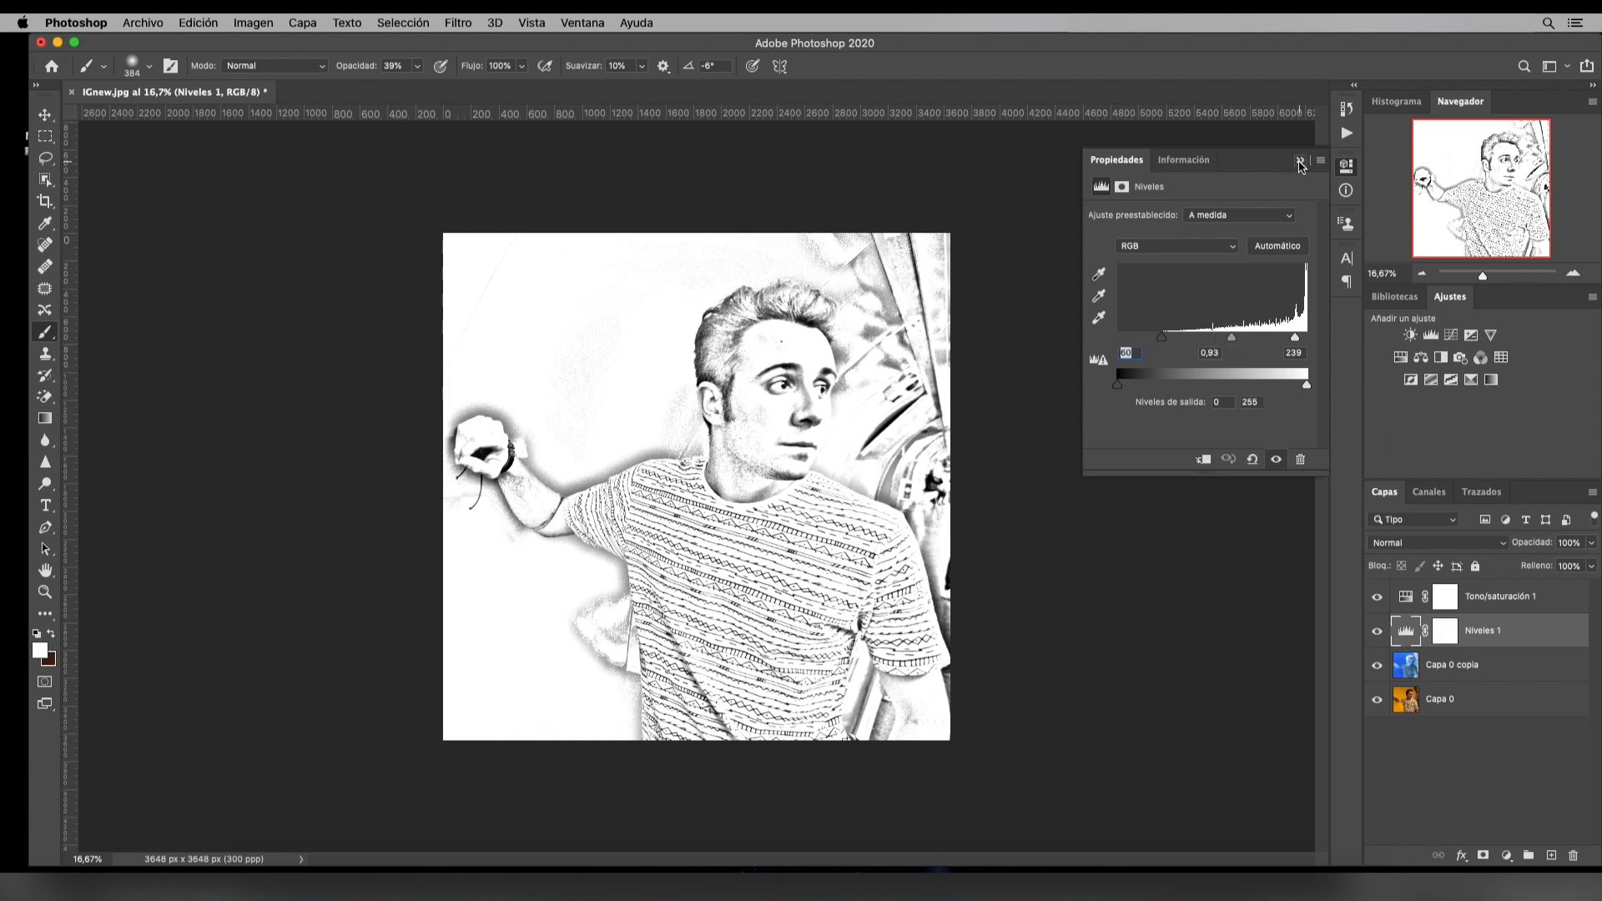
click(1300, 162)
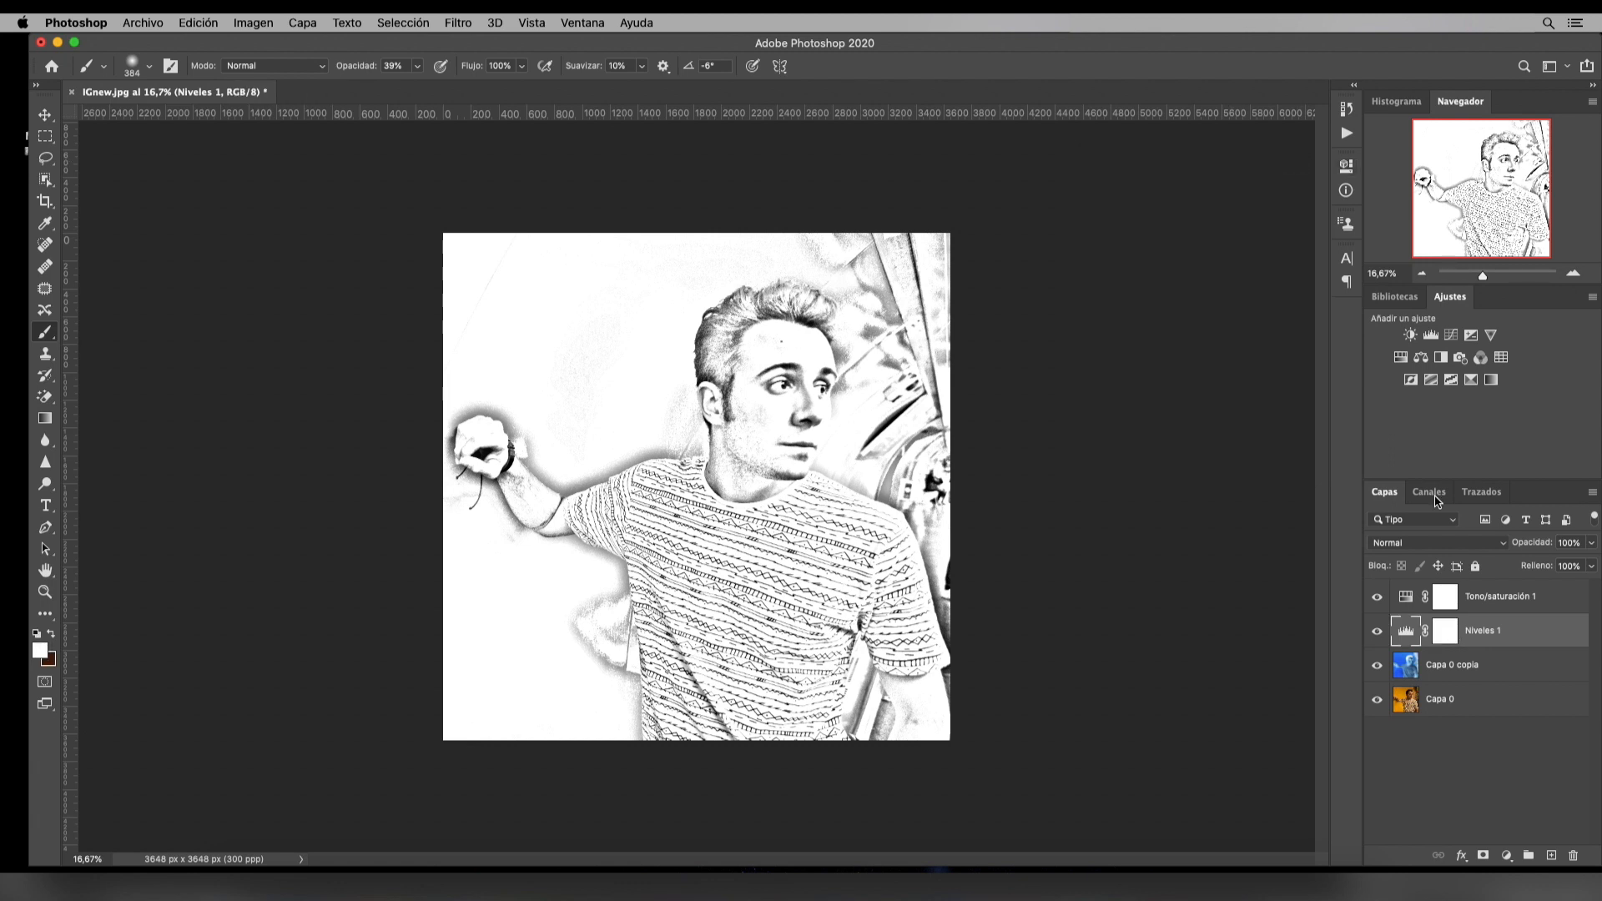
Target the Niveles layer's mask and set the brush to 354 px, 0% hardness and 40% opacity
click(1446, 634)
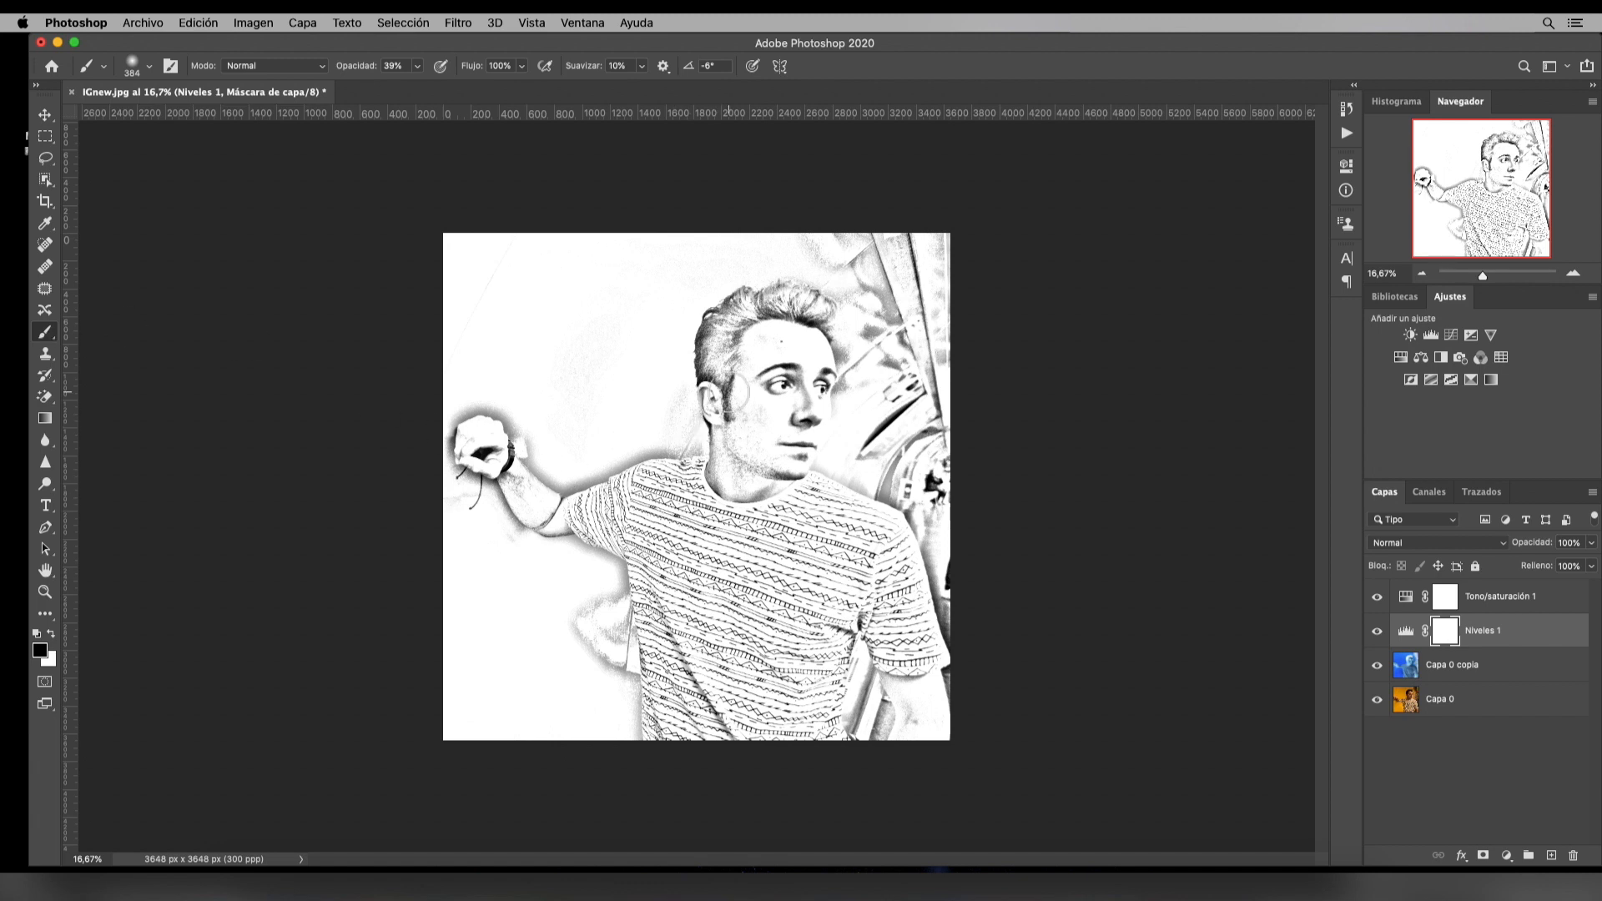
click(147, 67)
drag(217, 122, 216, 122)
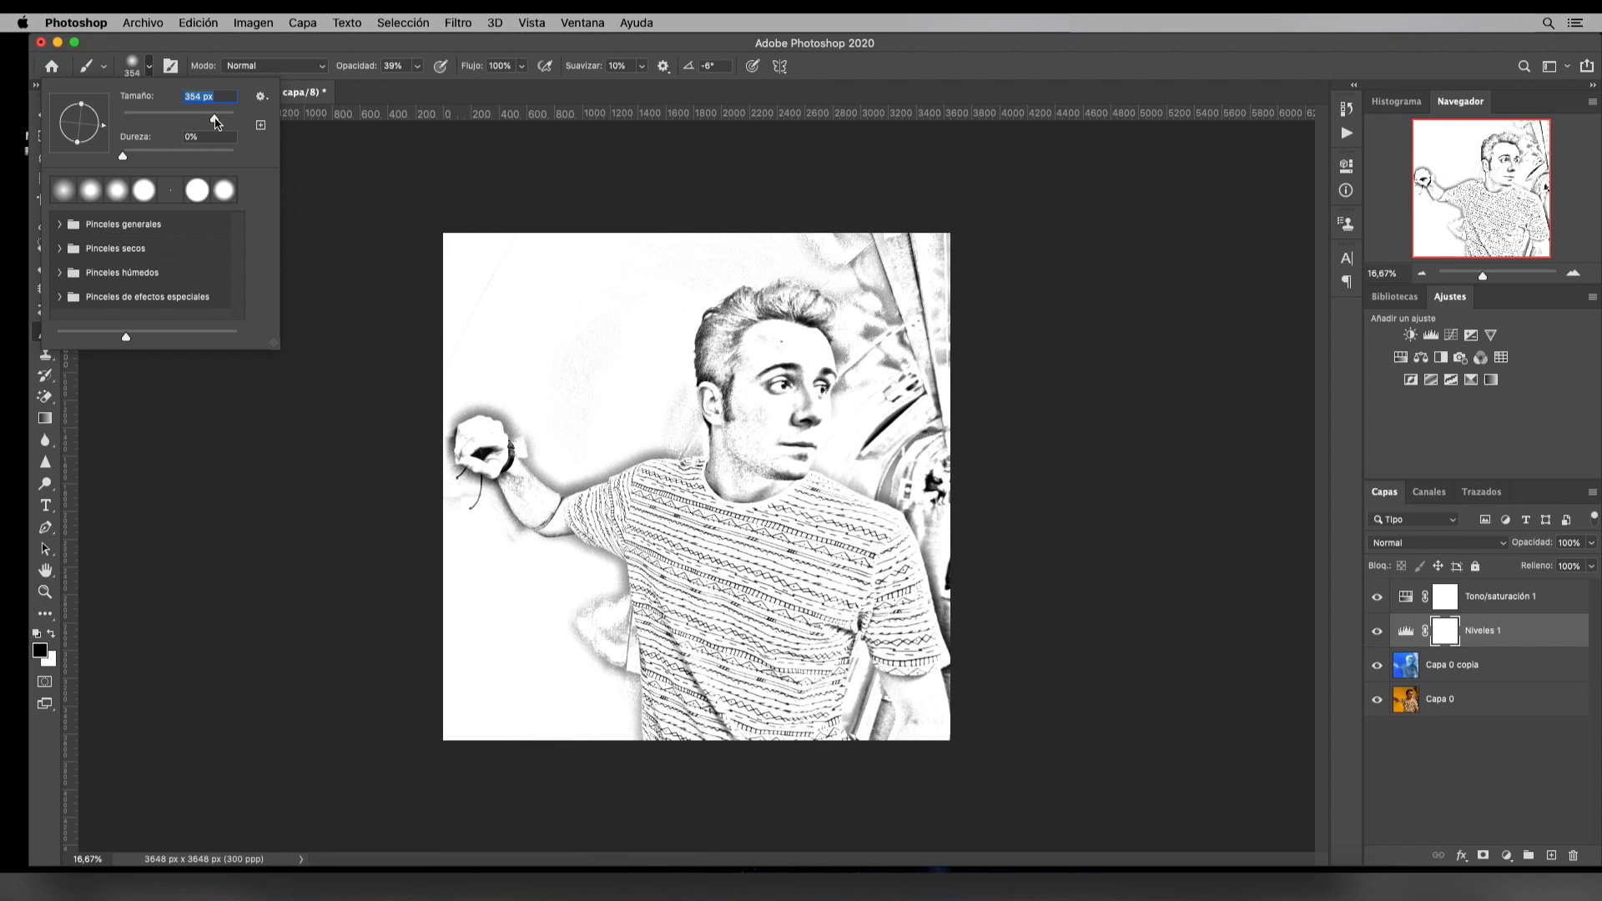
drag(123, 157, 95, 156)
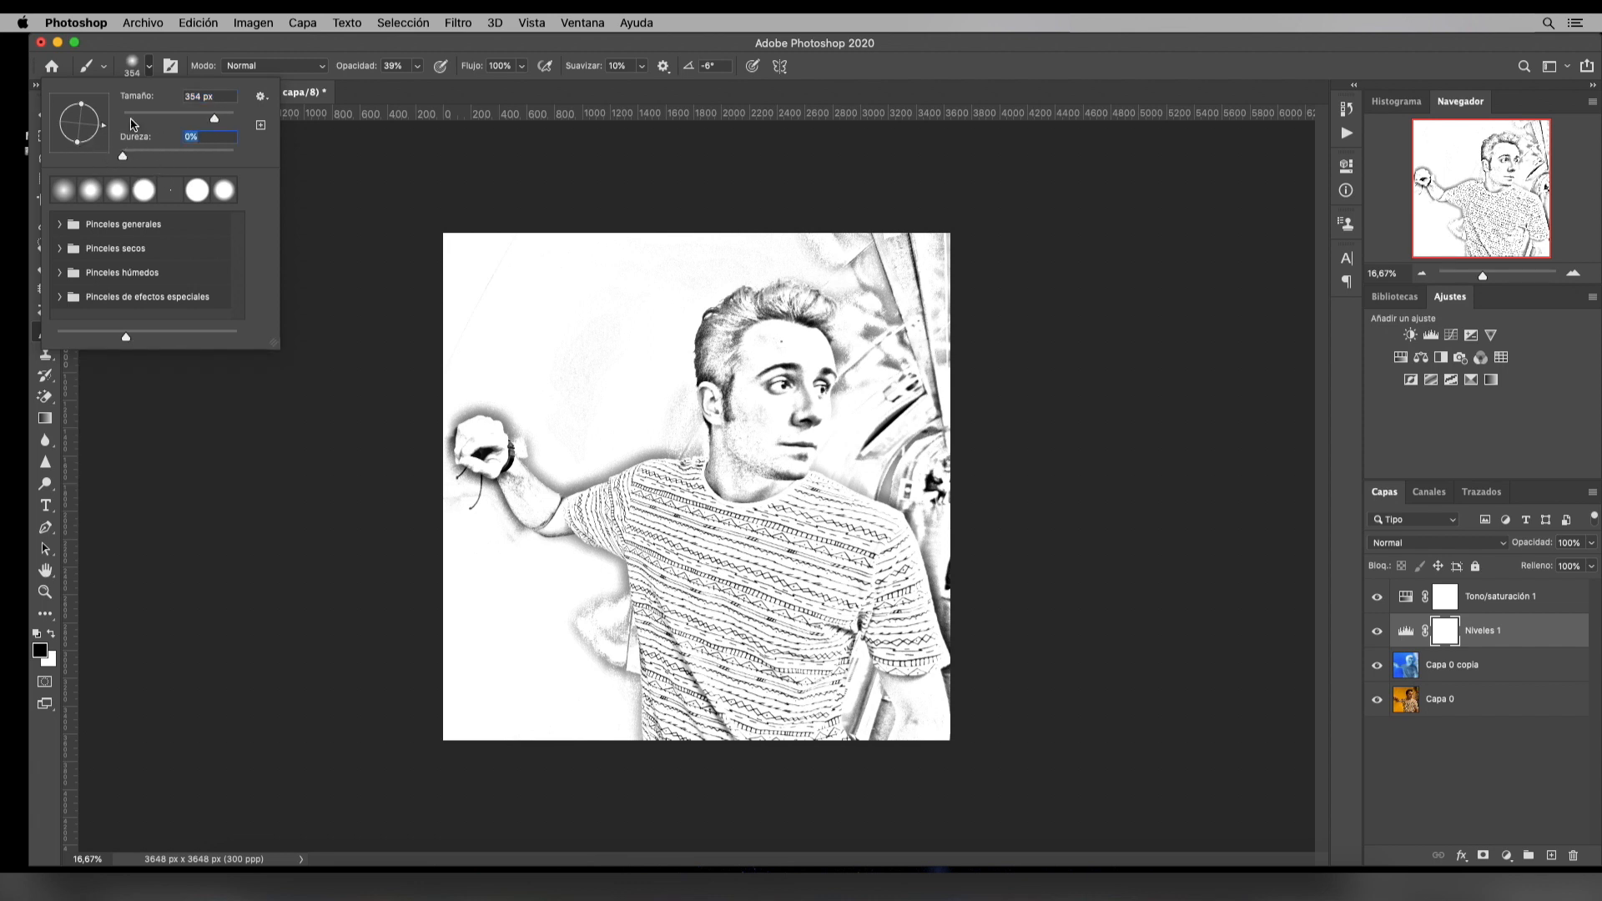
click(418, 66)
drag(417, 86, 419, 87)
click(421, 47)
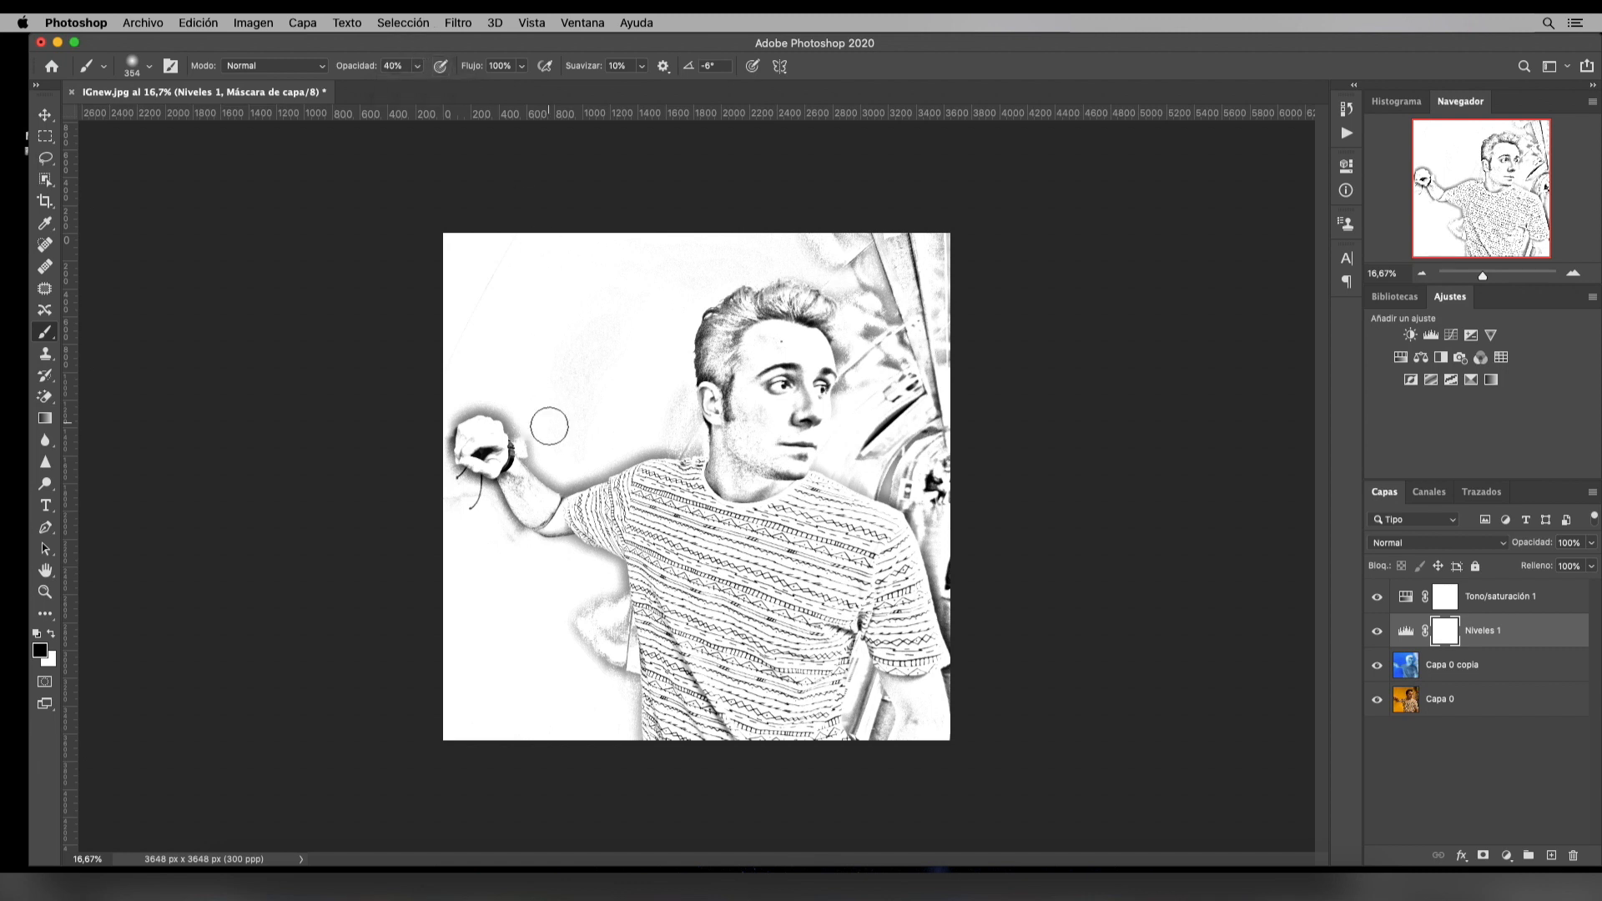
Paint black on the Niveles mask over the man's hair and face to soften the dark tones there
click(507, 464)
drag(768, 322, 822, 326)
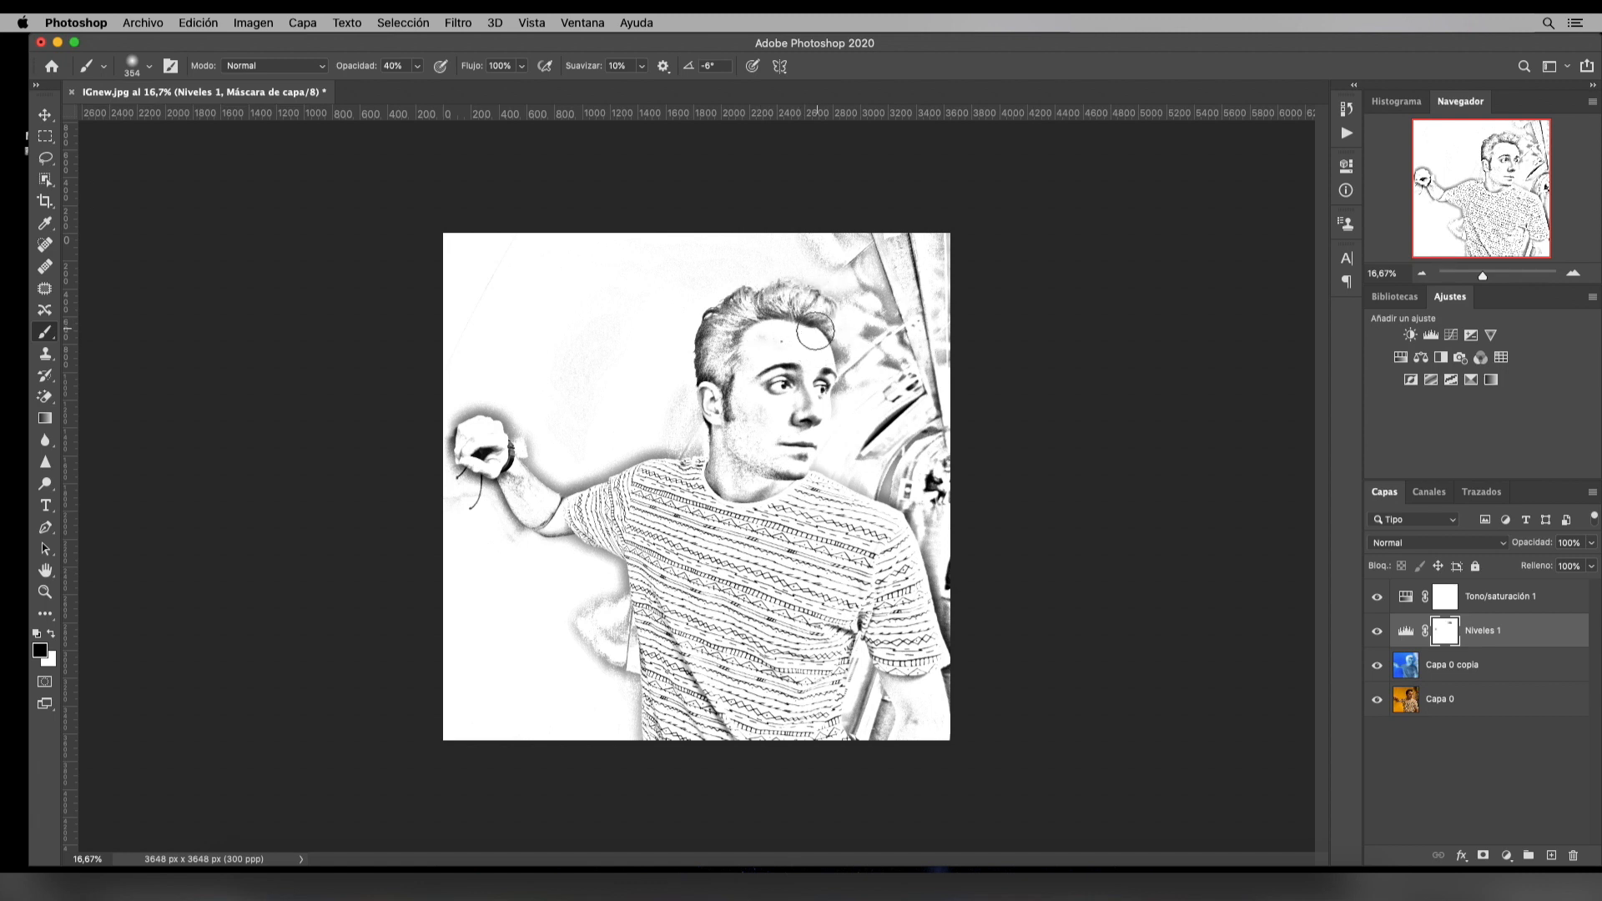
drag(730, 382, 730, 415)
mouse_move(706, 335)
mouse_down()
mouse_move(696, 383)
mouse_move(707, 314)
mouse_move(730, 308)
mouse_up()
mouse_move(785, 372)
mouse_down()
mouse_move(755, 380)
mouse_move(837, 376)
mouse_up()
drag(867, 451, 858, 463)
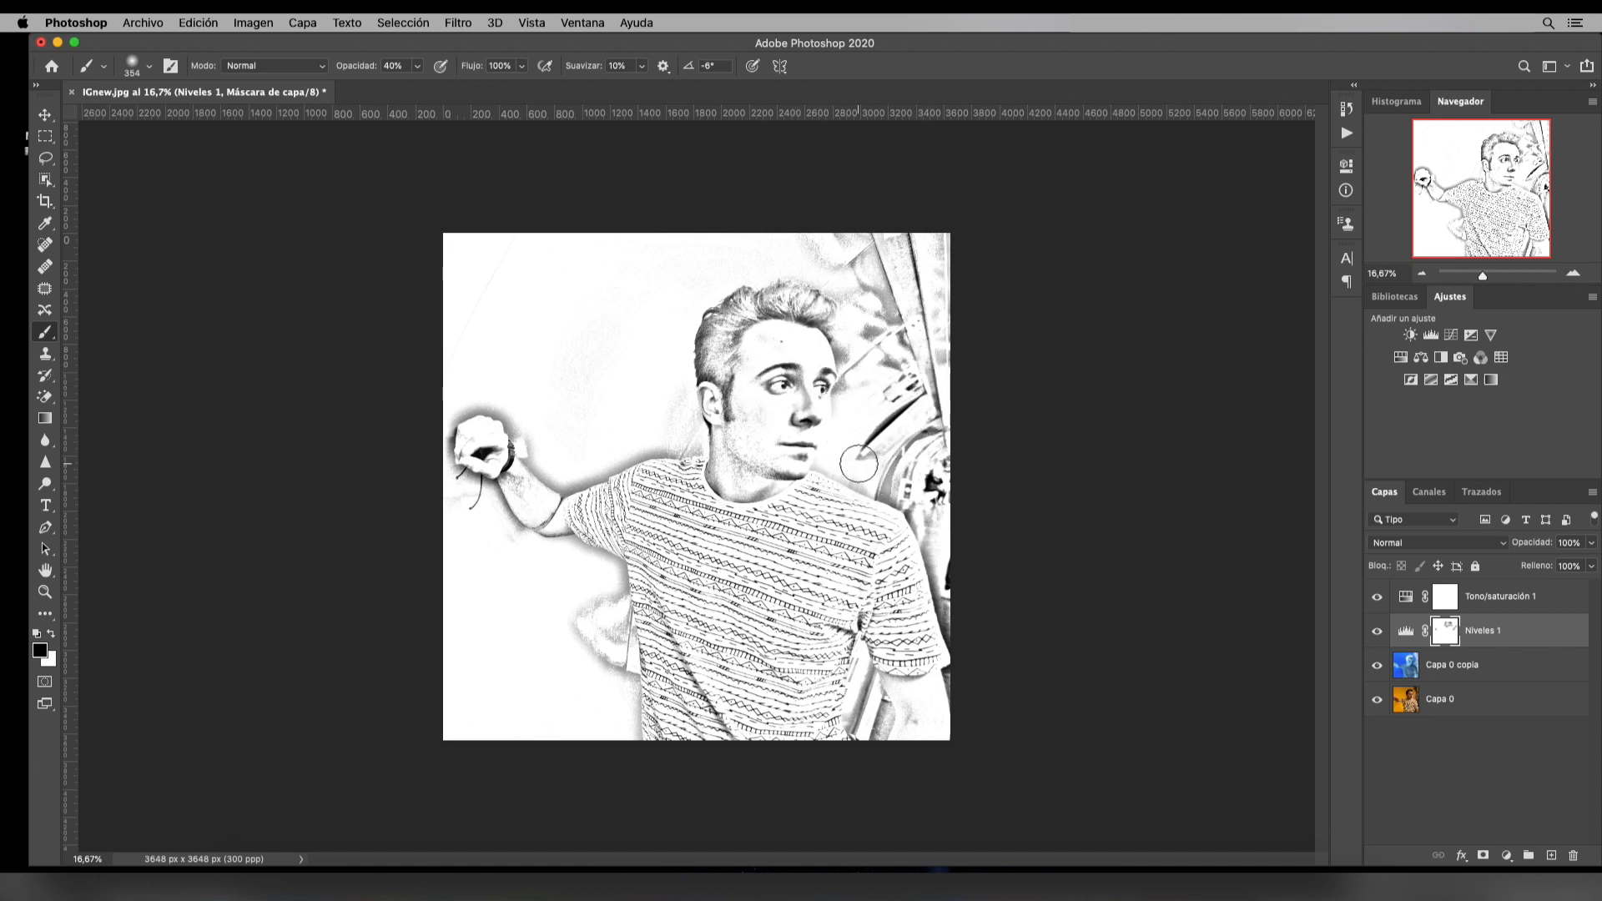
drag(714, 426, 706, 418)
mouse_move(705, 415)
mouse_down()
mouse_move(704, 321)
mouse_move(723, 389)
mouse_move(747, 338)
mouse_move(780, 324)
mouse_up()
mouse_move(799, 327)
mouse_down()
mouse_move(822, 330)
mouse_move(810, 322)
mouse_up()
Add an empty layer at the top of the stack and make white (ffffff) the foreground colour
click(1558, 600)
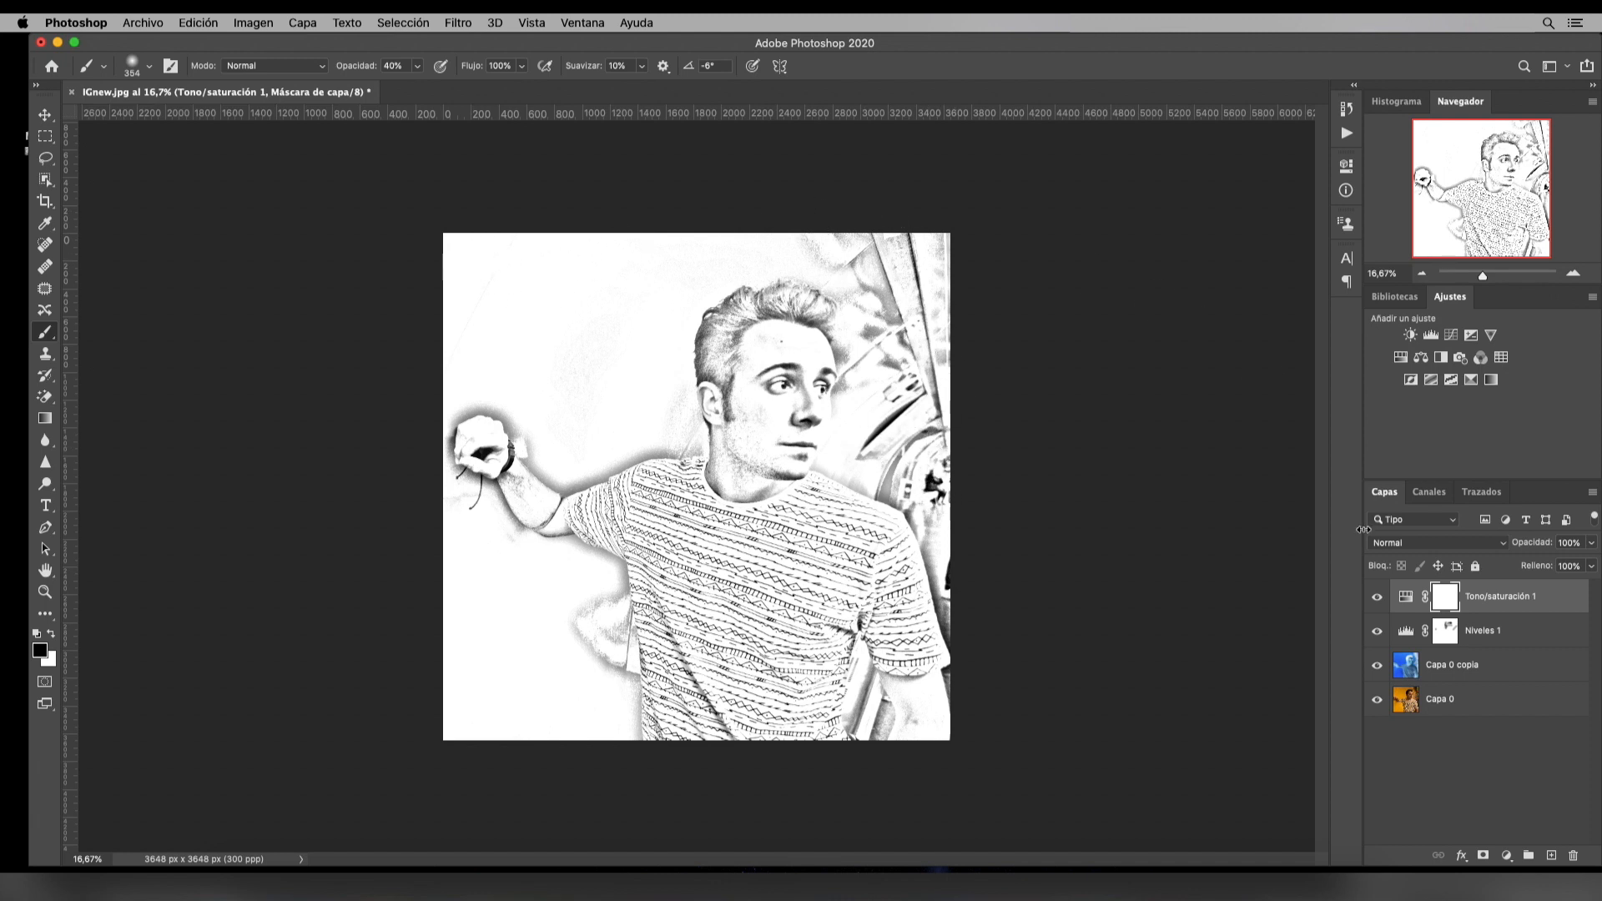
click(1552, 856)
key(x)
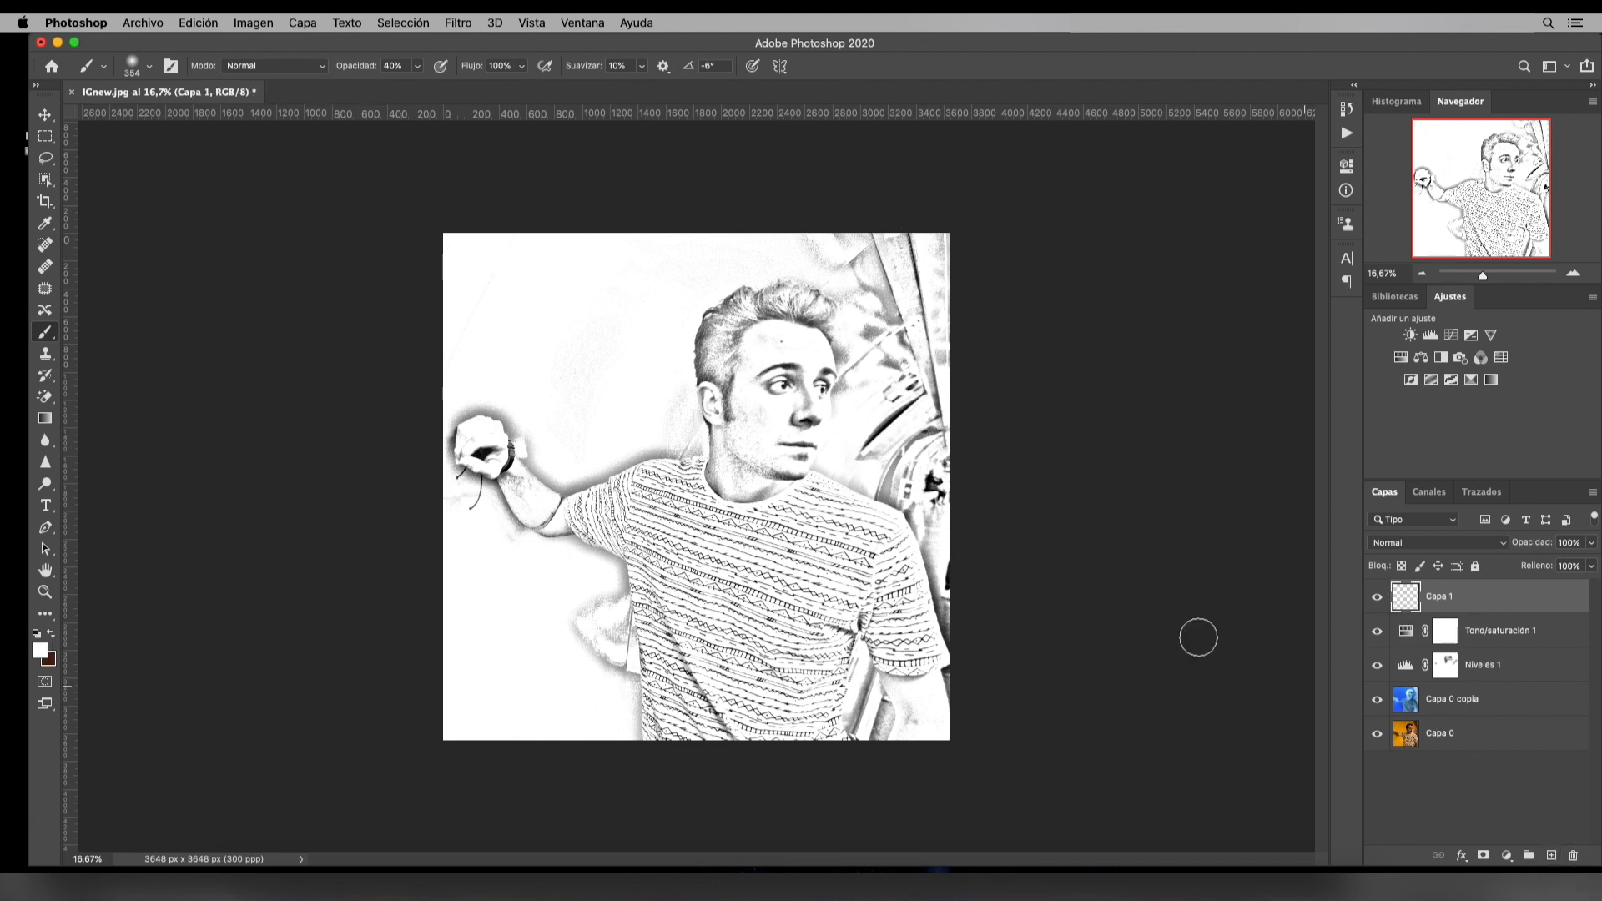
click(40, 651)
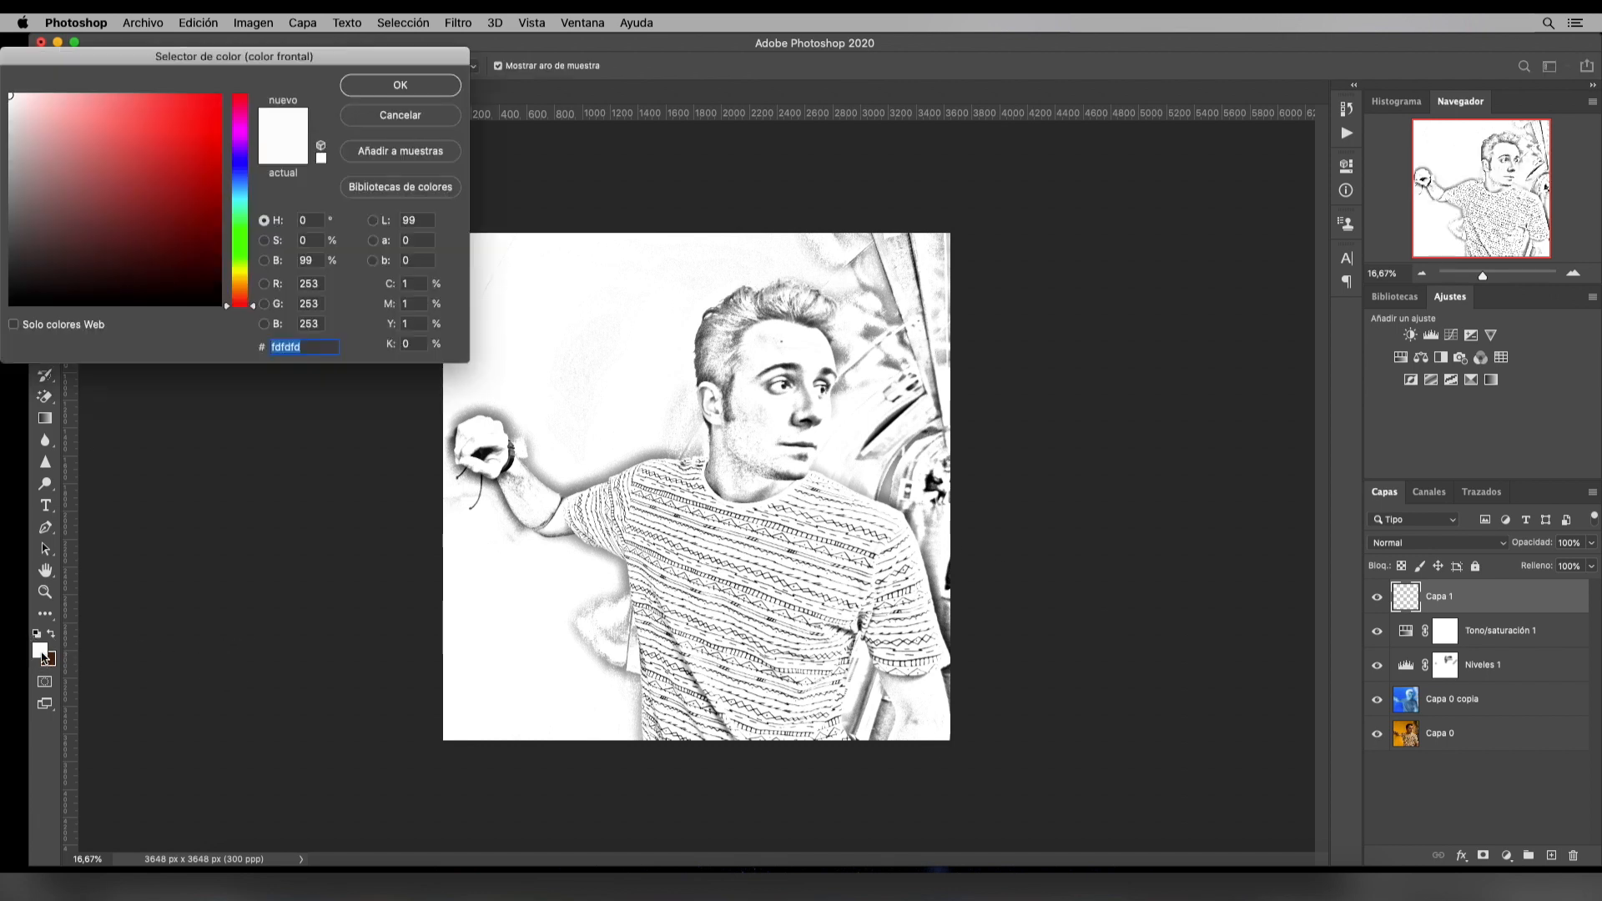
click(387, 83)
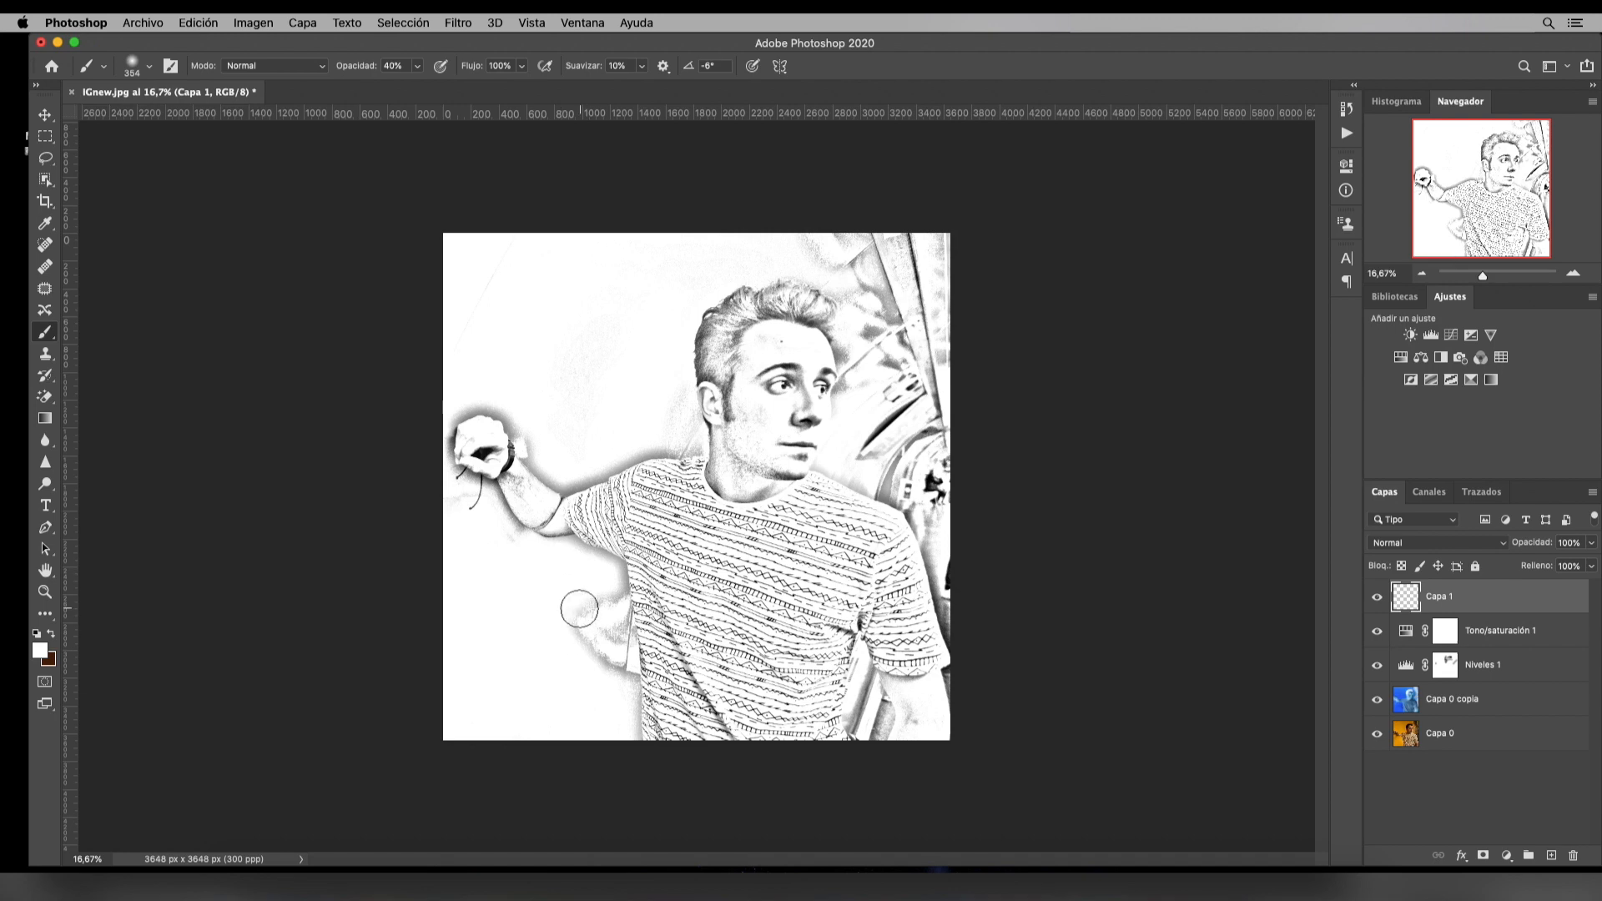
Paint white on Capa 1 at up to 73% brush opacity over the background smudges around the outstretched arm, fist and shirt side
scroll(589, 621, up, 10)
mouse_move(682, 522)
mouse_down()
mouse_move(695, 474)
mouse_move(743, 784)
mouse_up()
scroll(743, 783, down, 5)
drag(770, 708, 89, 733)
scroll(951, 404, left, 5)
scroll(951, 404, up, 4)
drag(952, 404, 210, 435)
scroll(517, 487, up, 4)
drag(516, 487, 509, 334)
scroll(467, 417, up, 5)
drag(443, 476, 236, 376)
scroll(785, 634, down, 5)
scroll(801, 315, right, 2)
mouse_move(801, 314)
mouse_down()
mouse_move(931, 534)
mouse_move(905, 434)
mouse_up()
scroll(905, 434, up, 5)
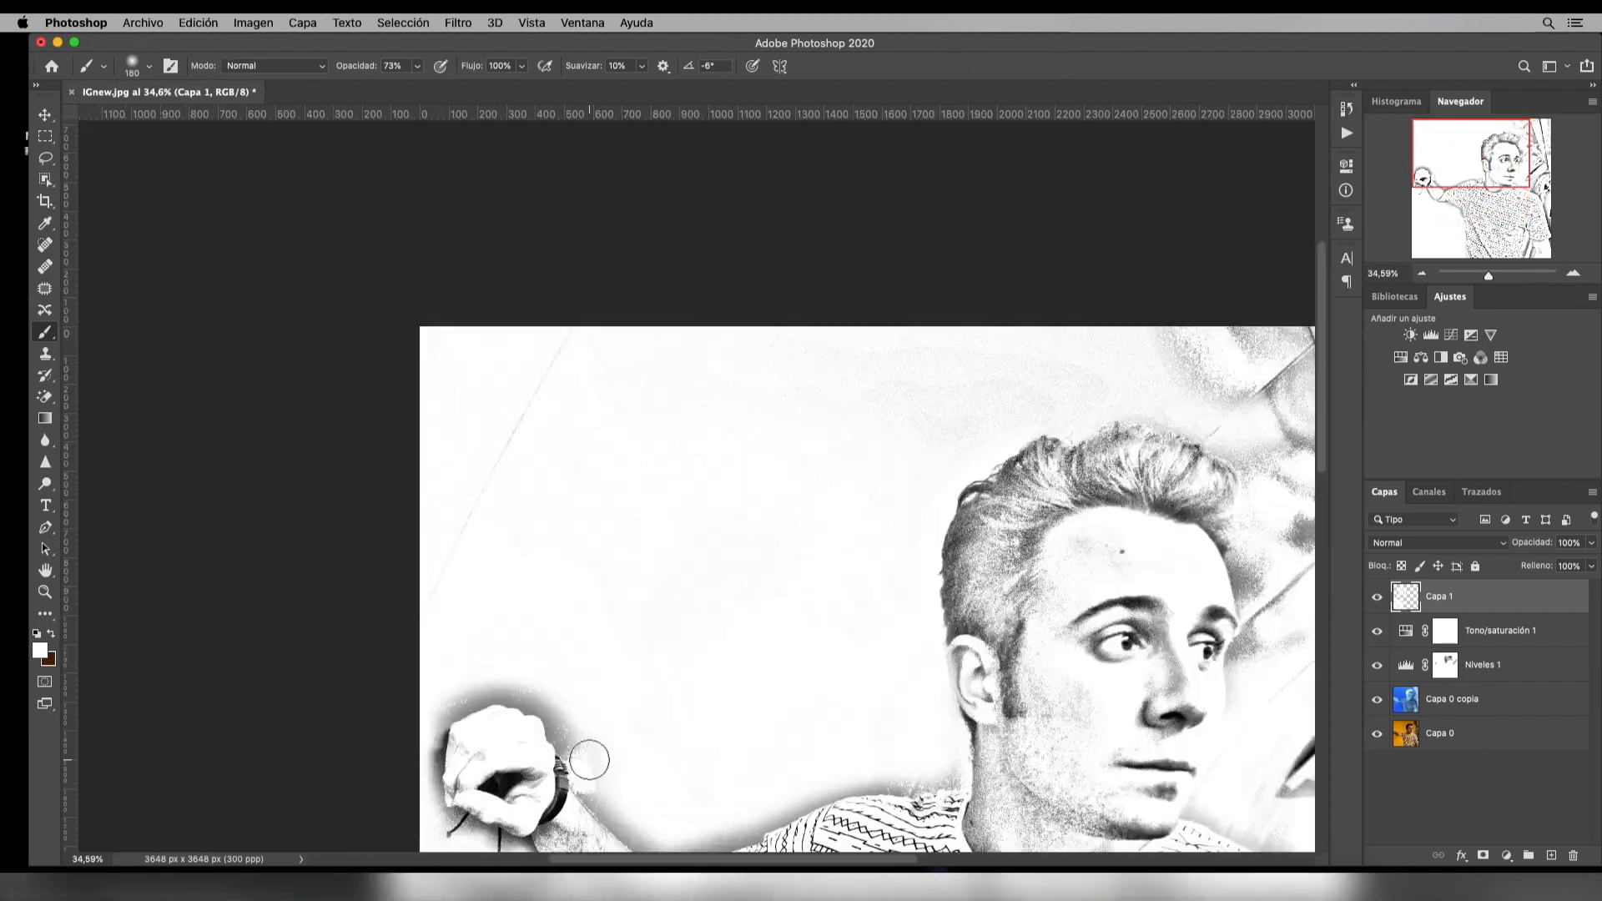
drag(600, 780, 588, 734)
Paint white on Capa 1 over the background objects behind the man's head and beside his shoulder, using 73% brush opacity
scroll(443, 551, down, 5)
mouse_move(997, 175)
mouse_down()
mouse_move(959, 440)
mouse_move(997, 642)
mouse_up()
drag(926, 251, 851, 242)
mouse_move(814, 182)
mouse_down()
mouse_move(909, 376)
mouse_move(918, 776)
mouse_move(923, 751)
mouse_up()
scroll(502, 456, down, 1)
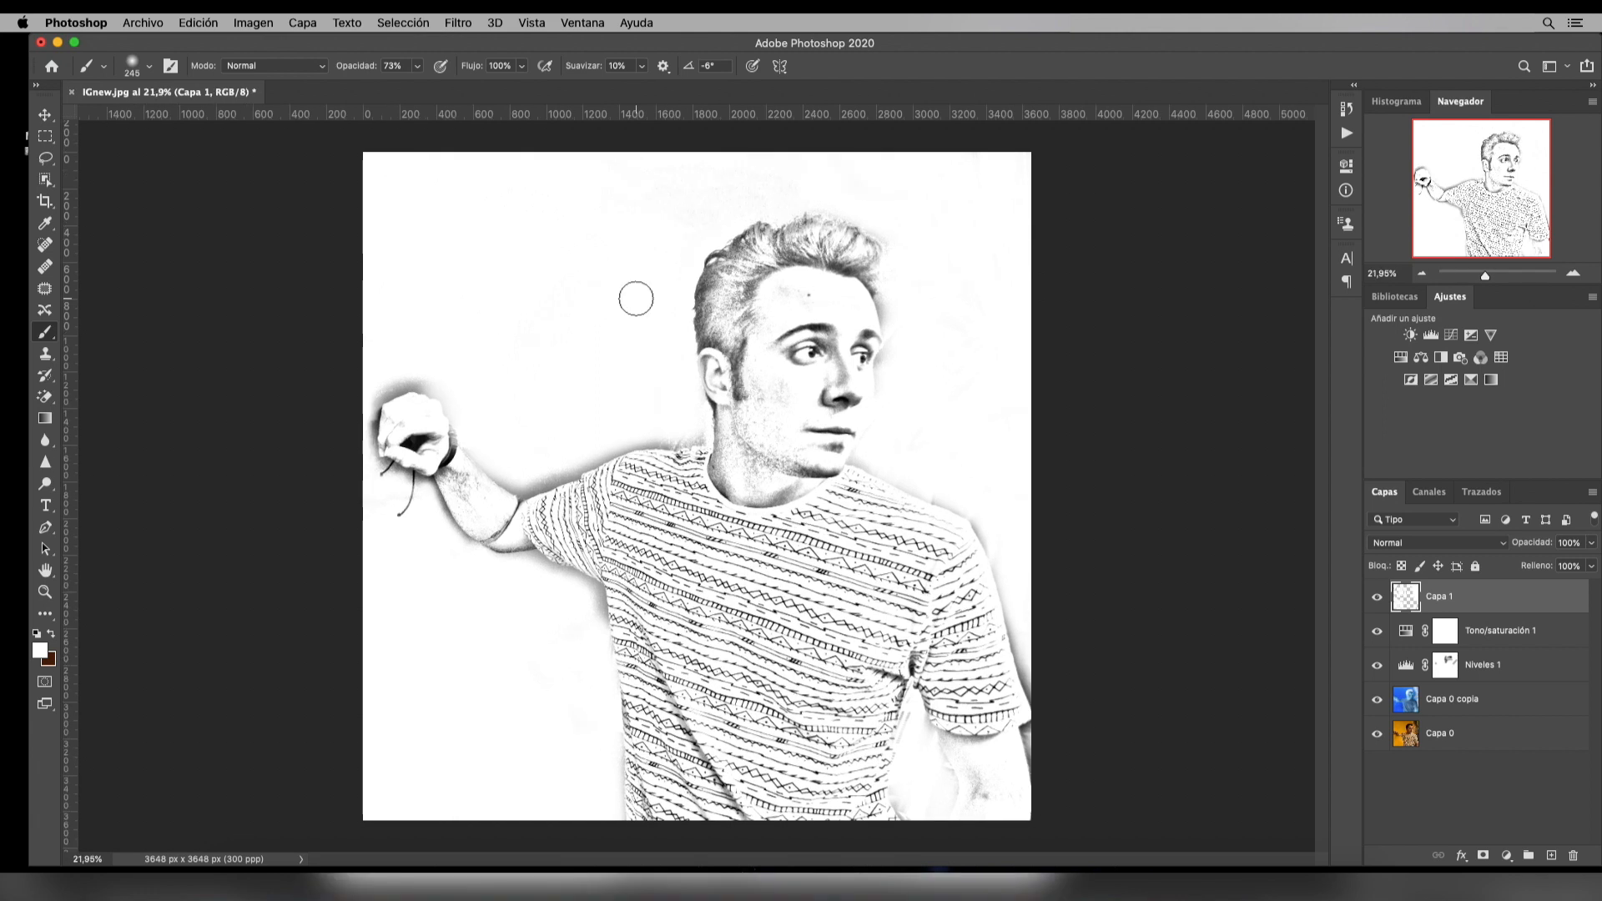
scroll(636, 299, down, 4)
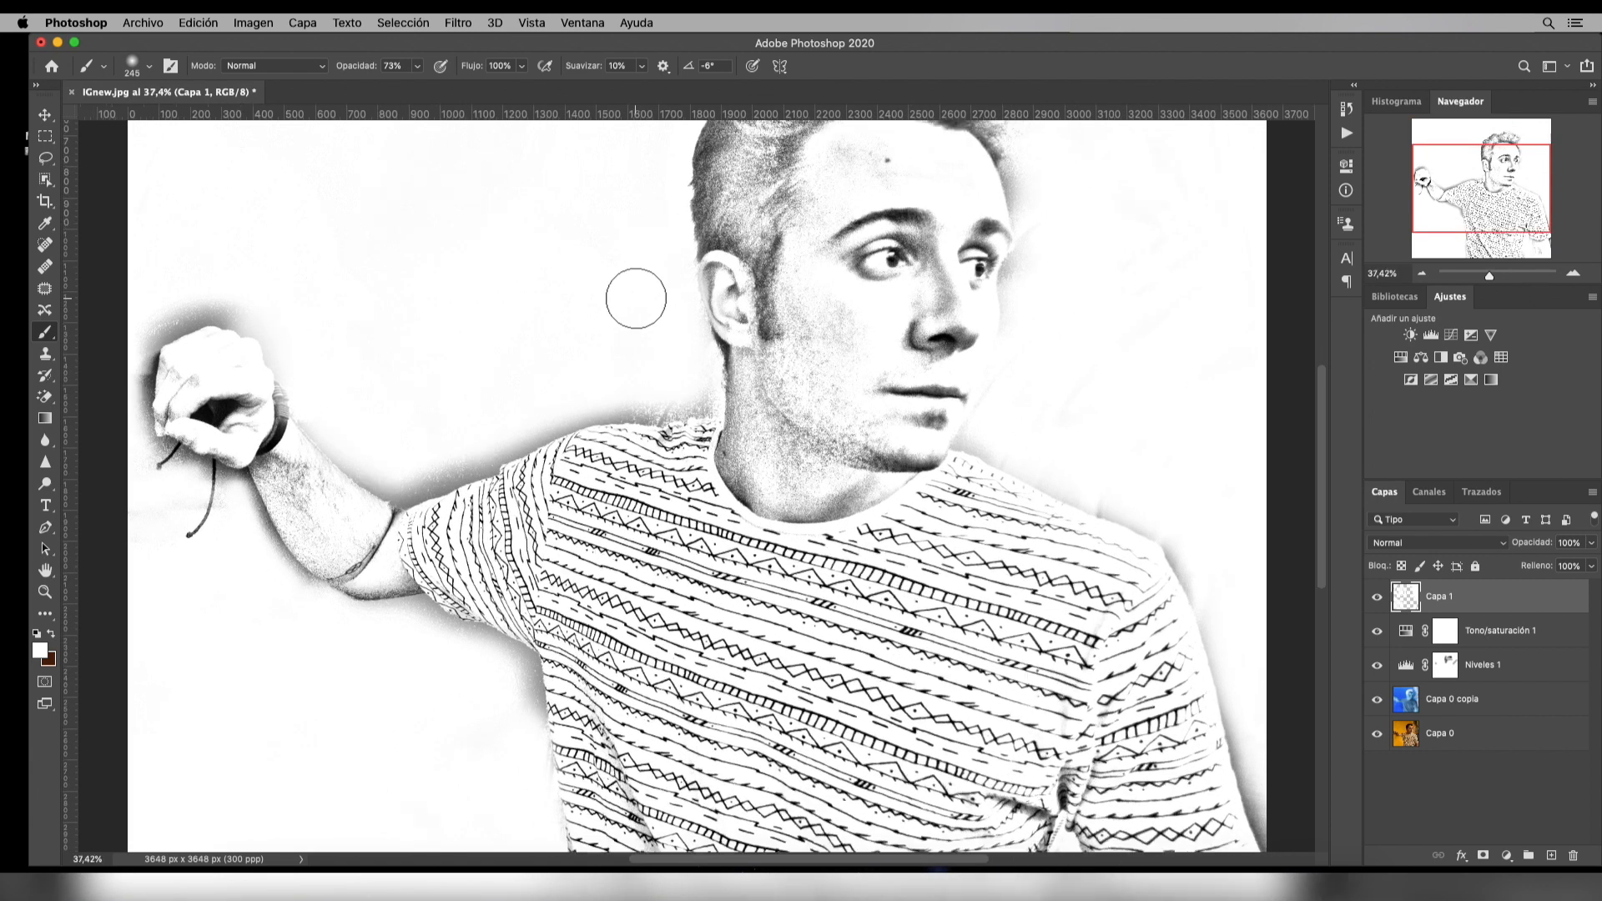
scroll(636, 299, up, 5)
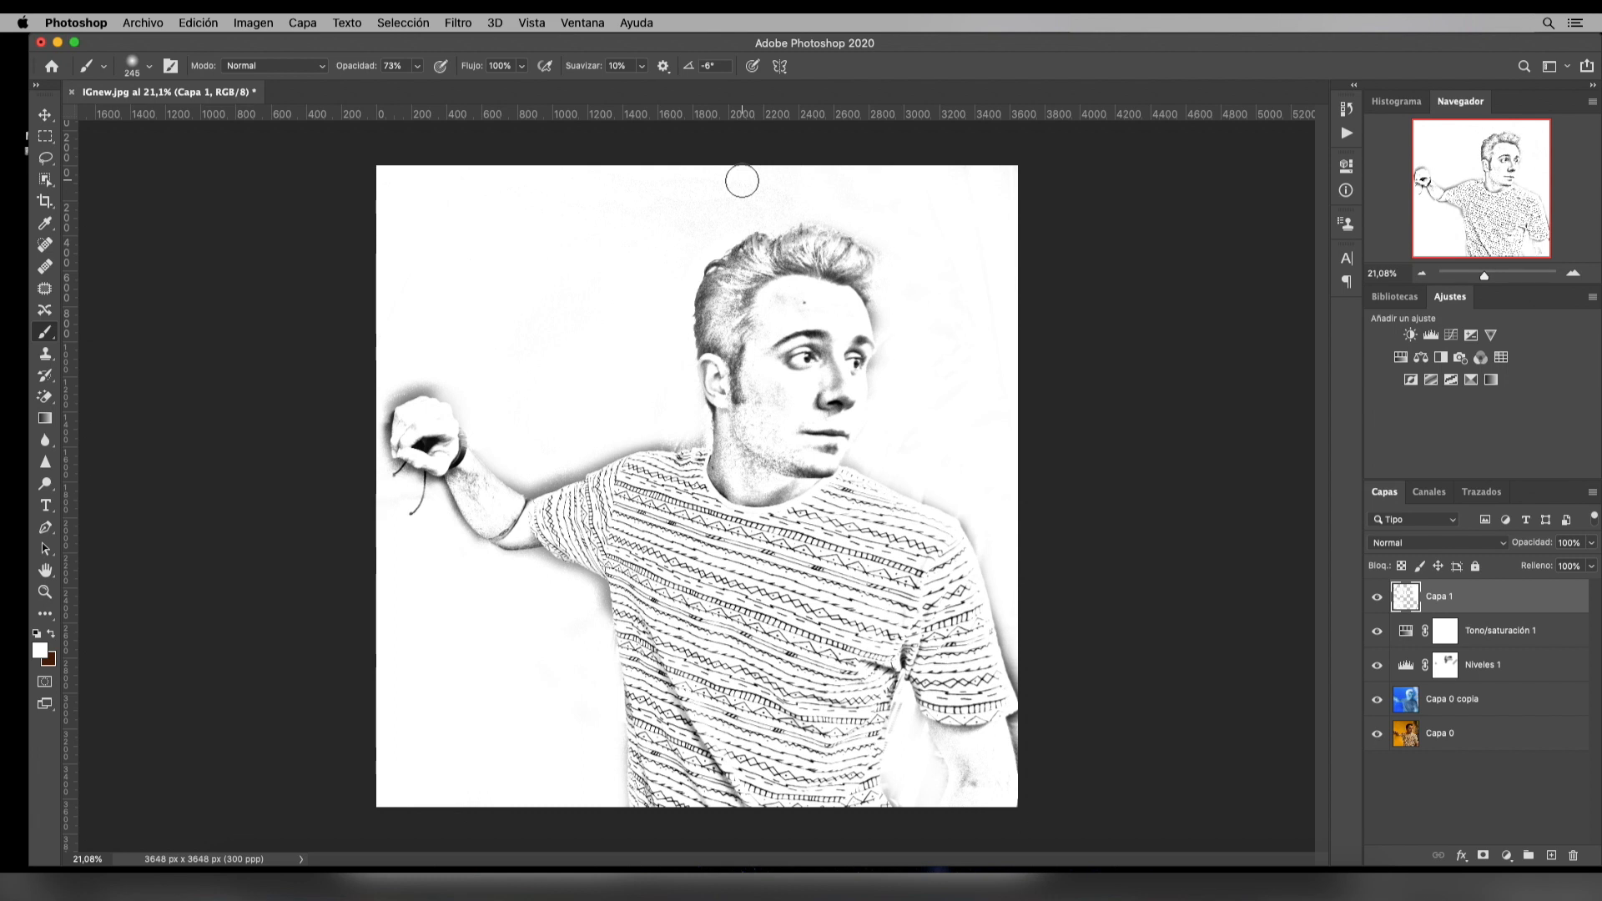
Save the image as a JPEG named "Efecto lapiz" in the Efecto dibujo a lapiz folder, with maximum quality 12
click(139, 24)
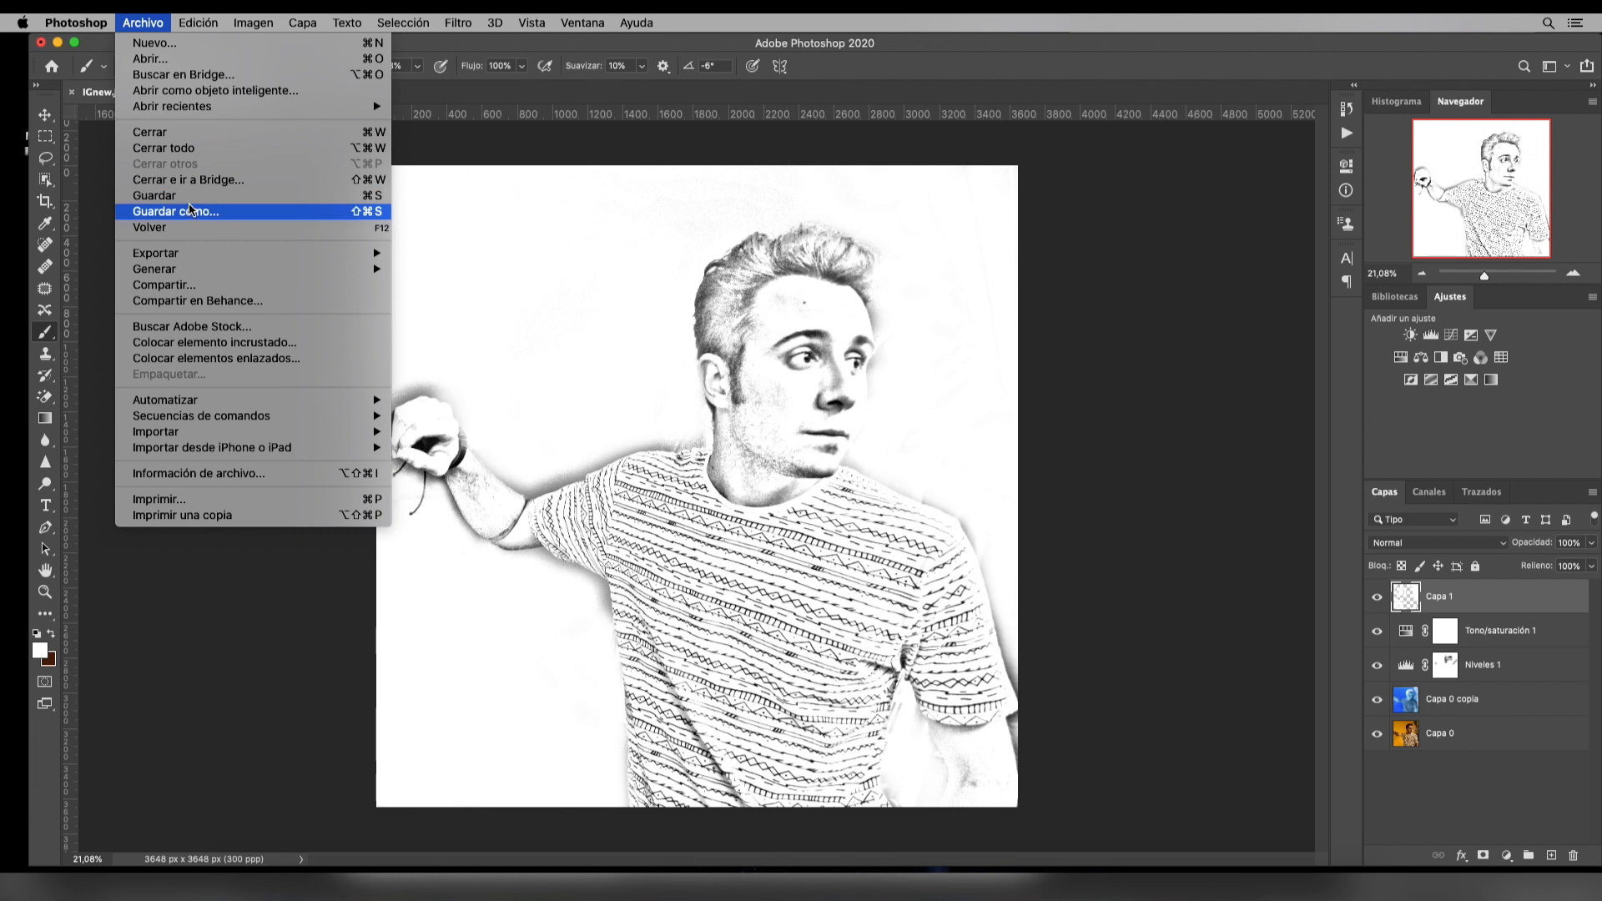
click(190, 211)
click(745, 506)
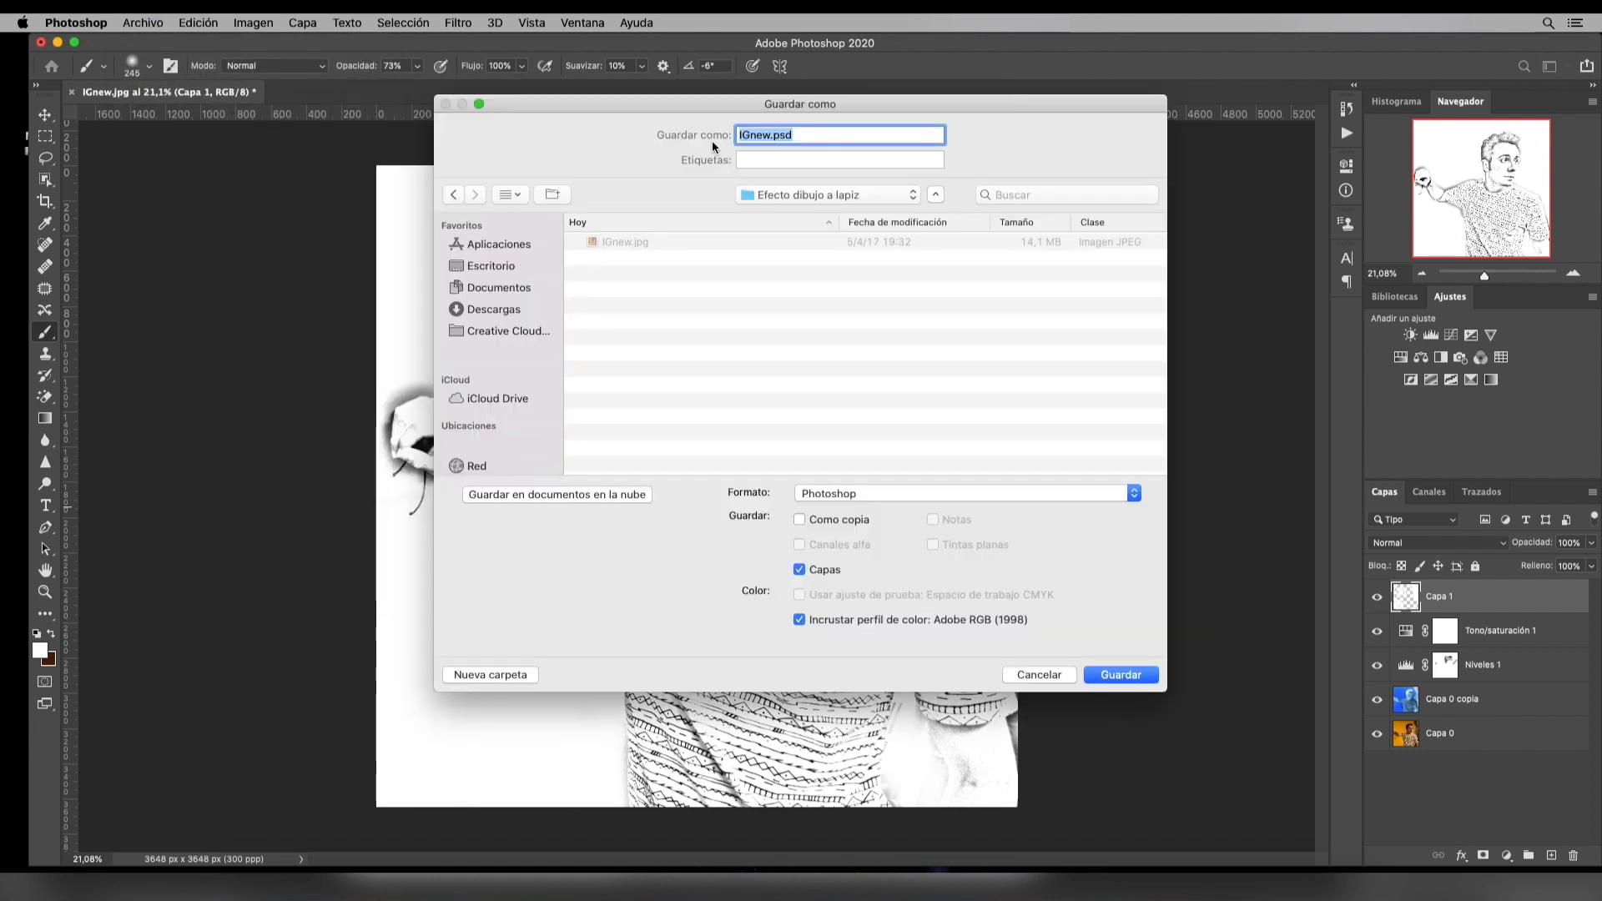
text(Efecto lapiz)
click(882, 494)
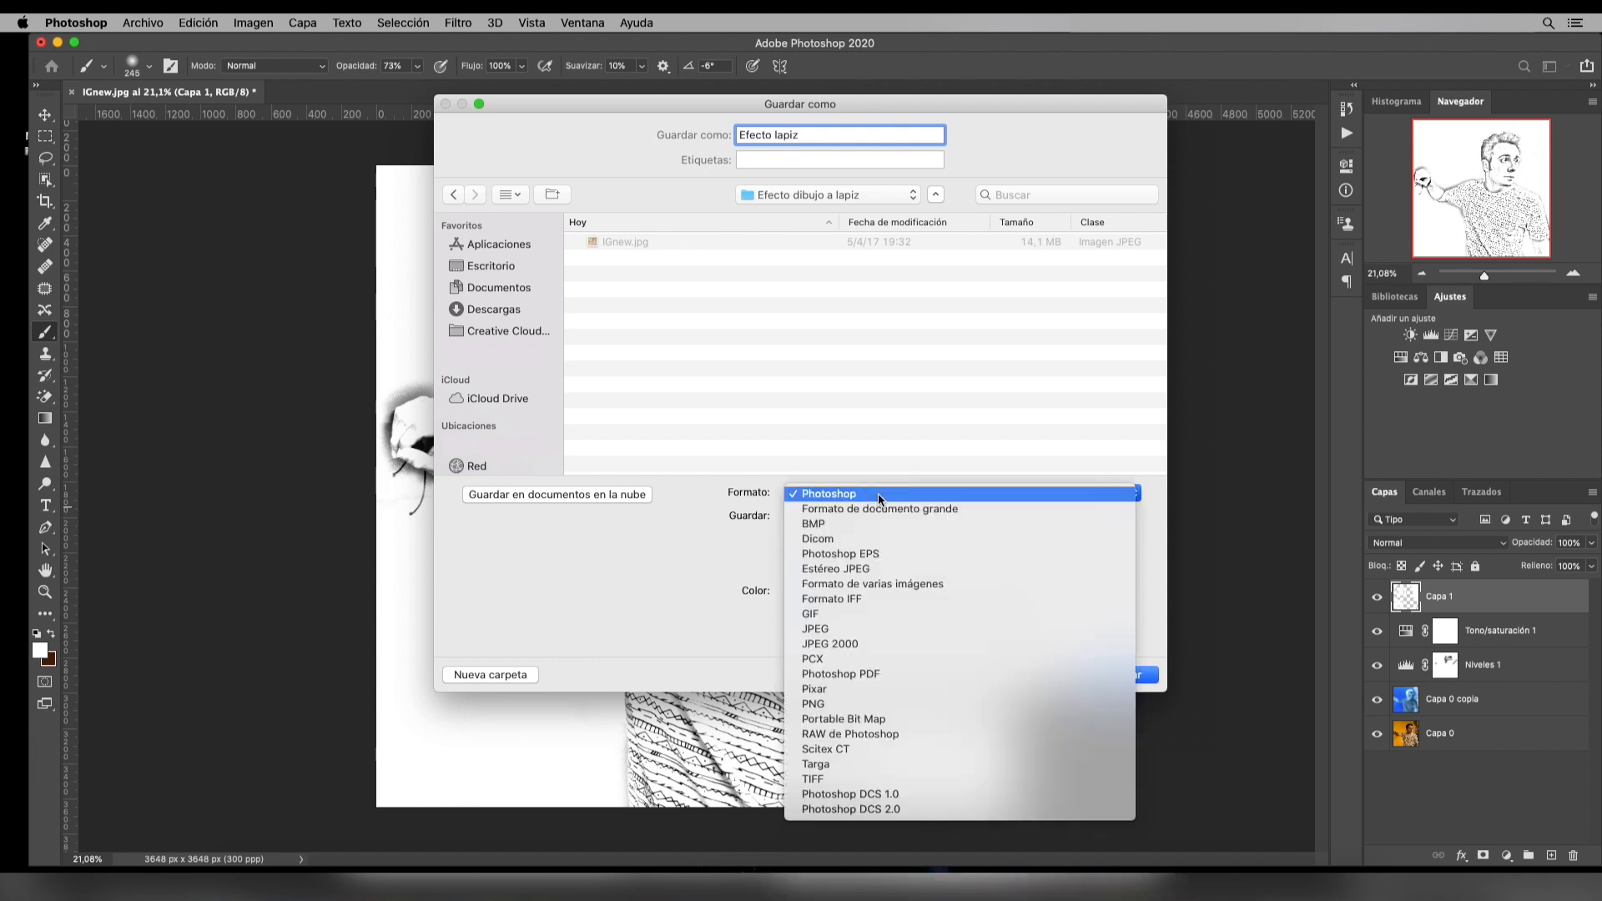
click(850, 630)
click(1105, 676)
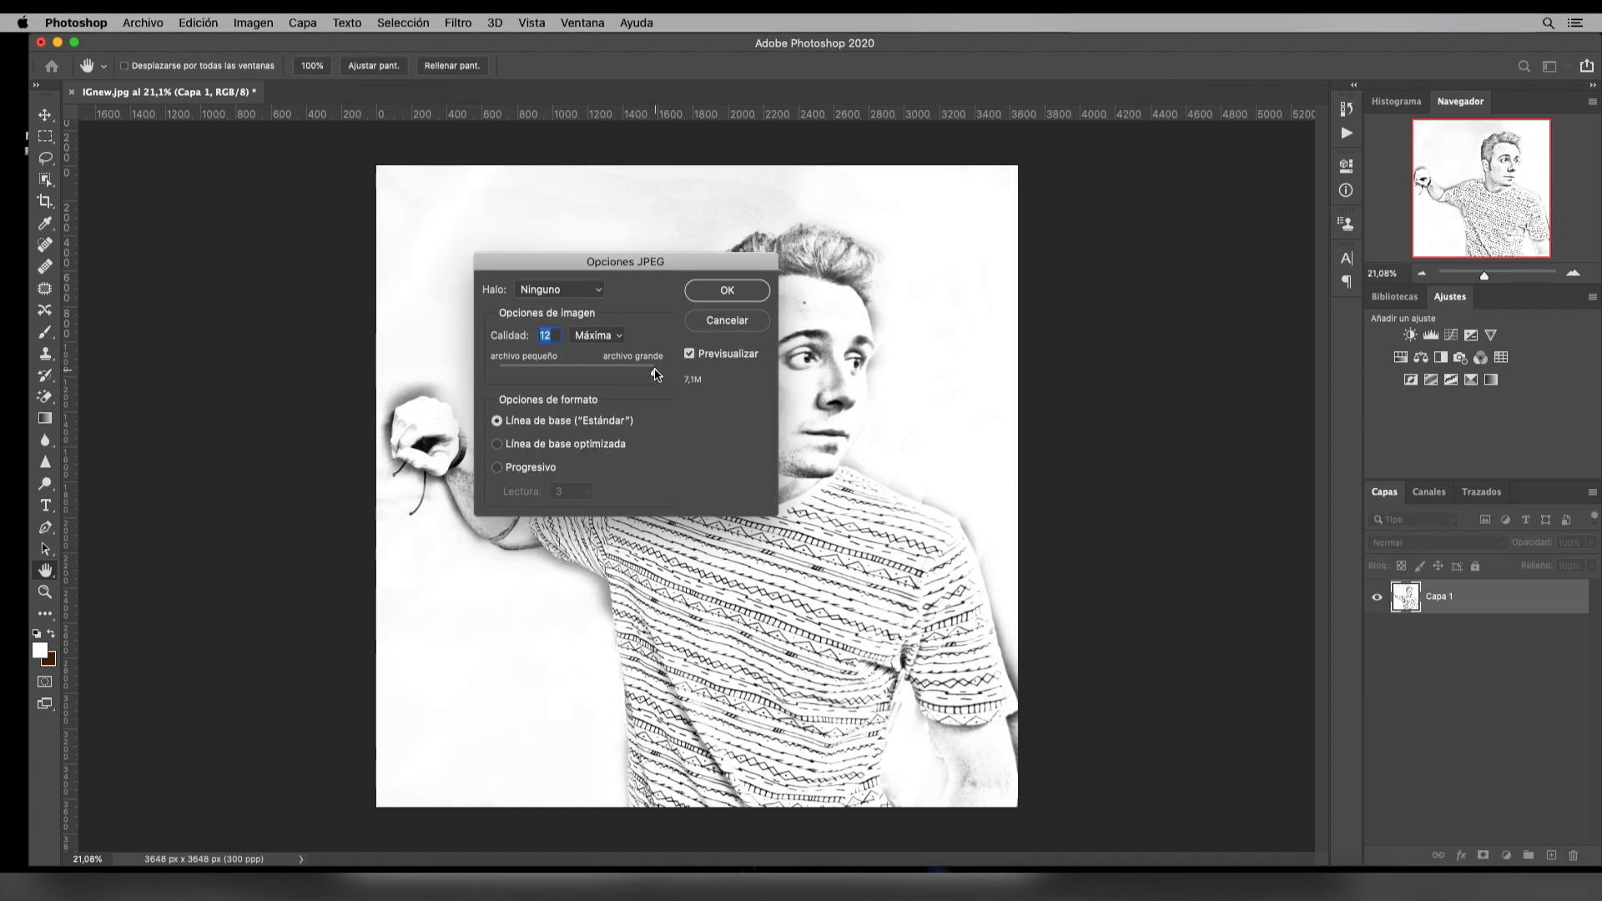
click(727, 291)
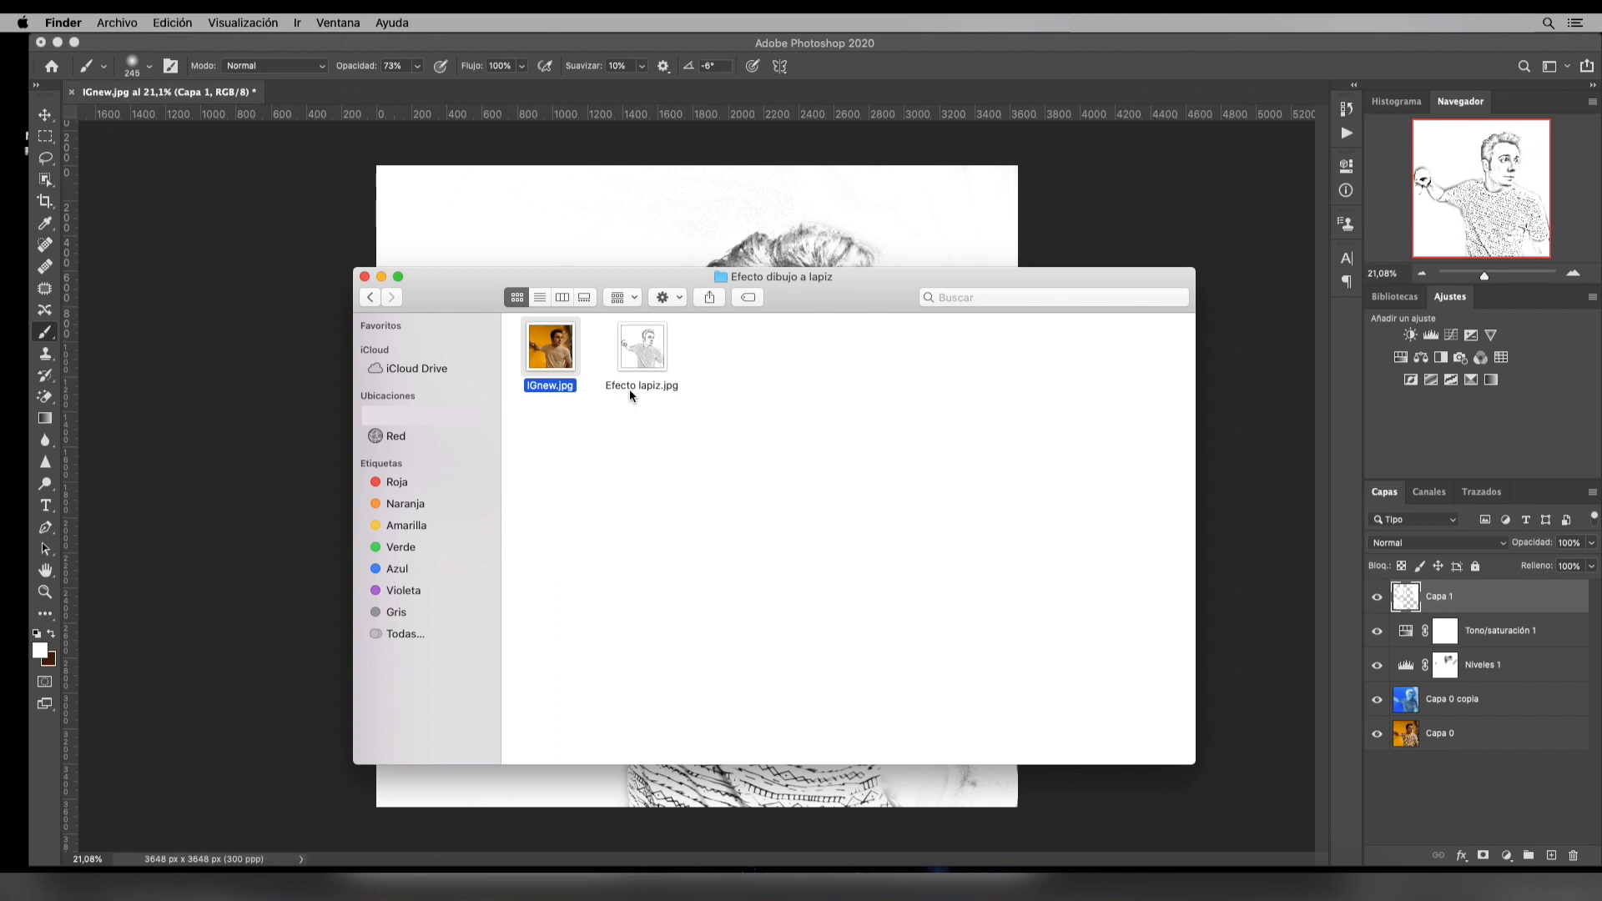
Switch to Finder and preview the exported file Efecto lapiz.jpg
click(642, 351)
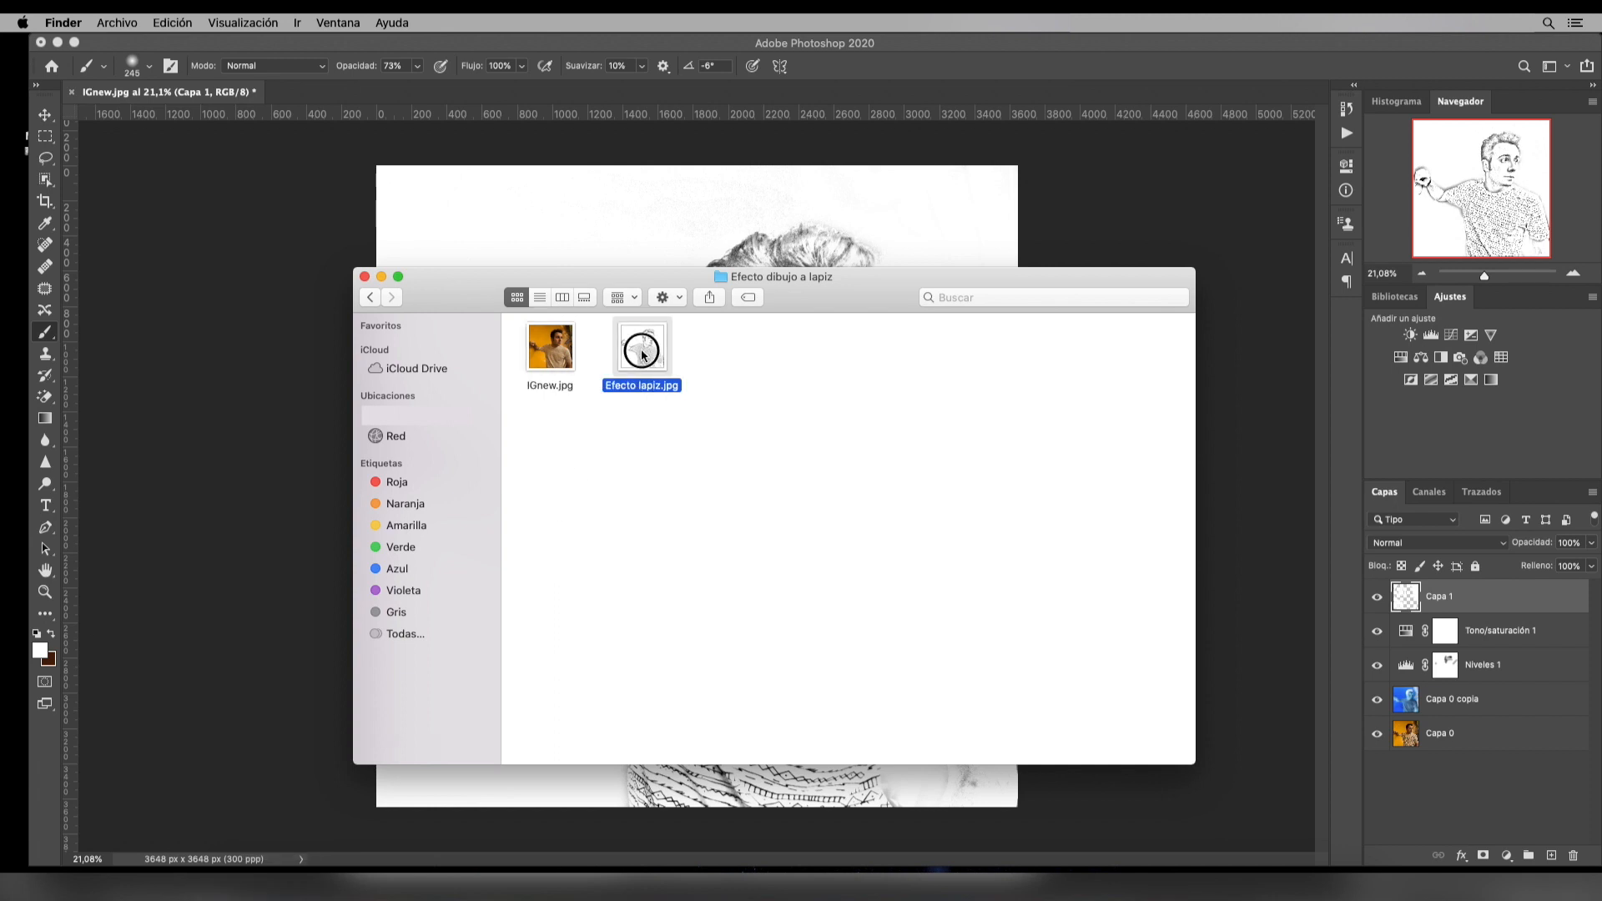
key(space)
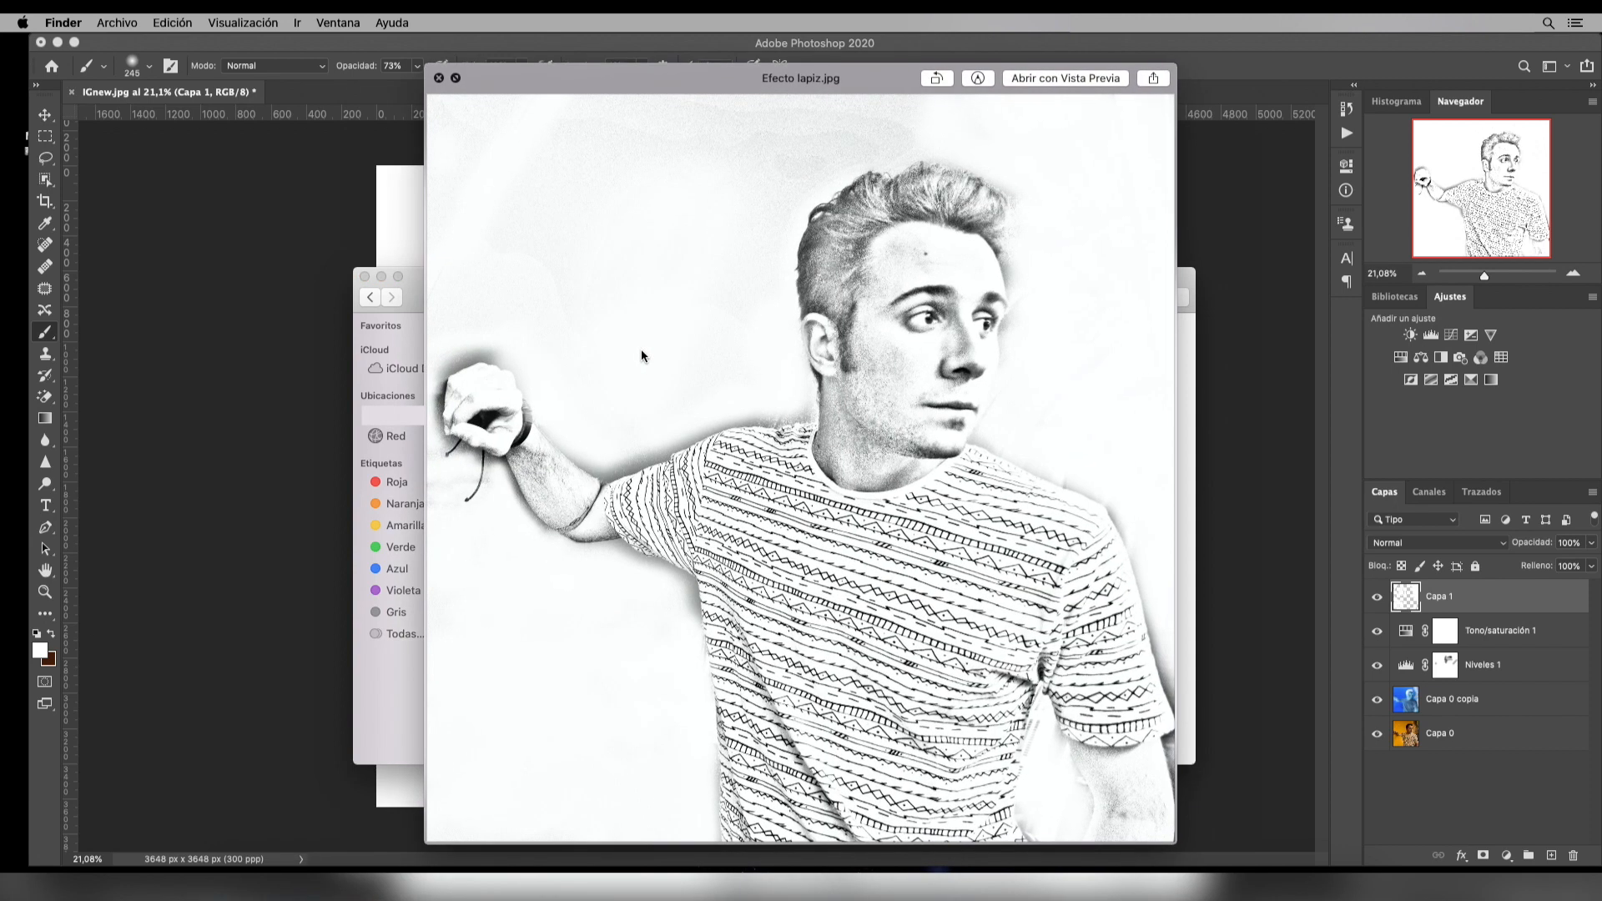